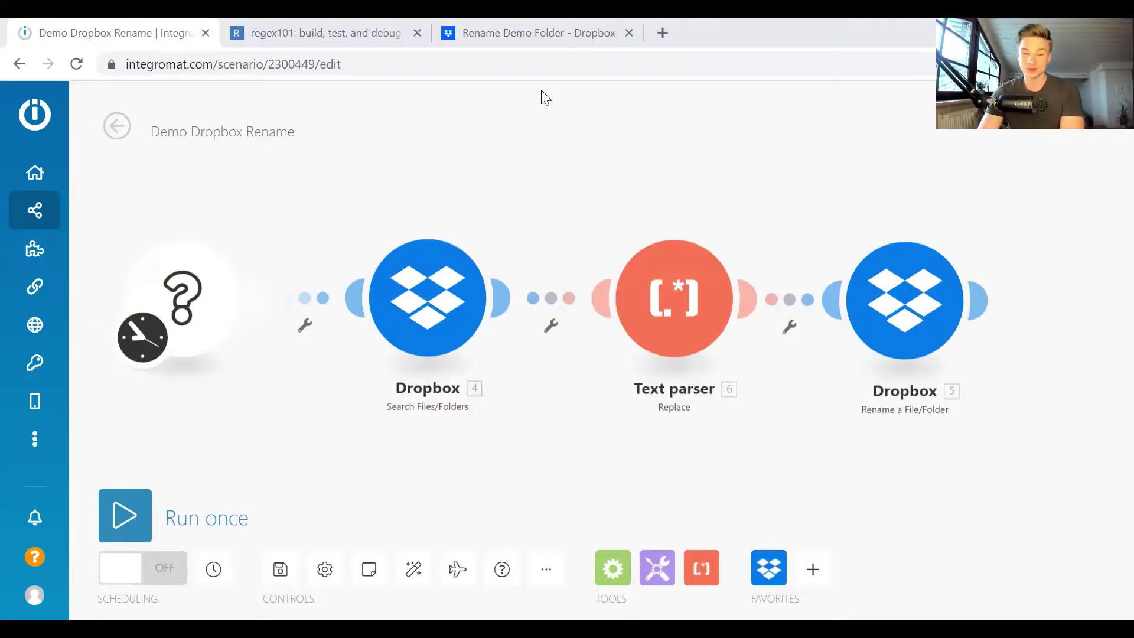
Insert hyphens into the Amy folder's date in Dropbox, renaming 20200117 Amy to 2020-01-17 Amy.
{"action": "left_click", "coordinate": [514, 46]}
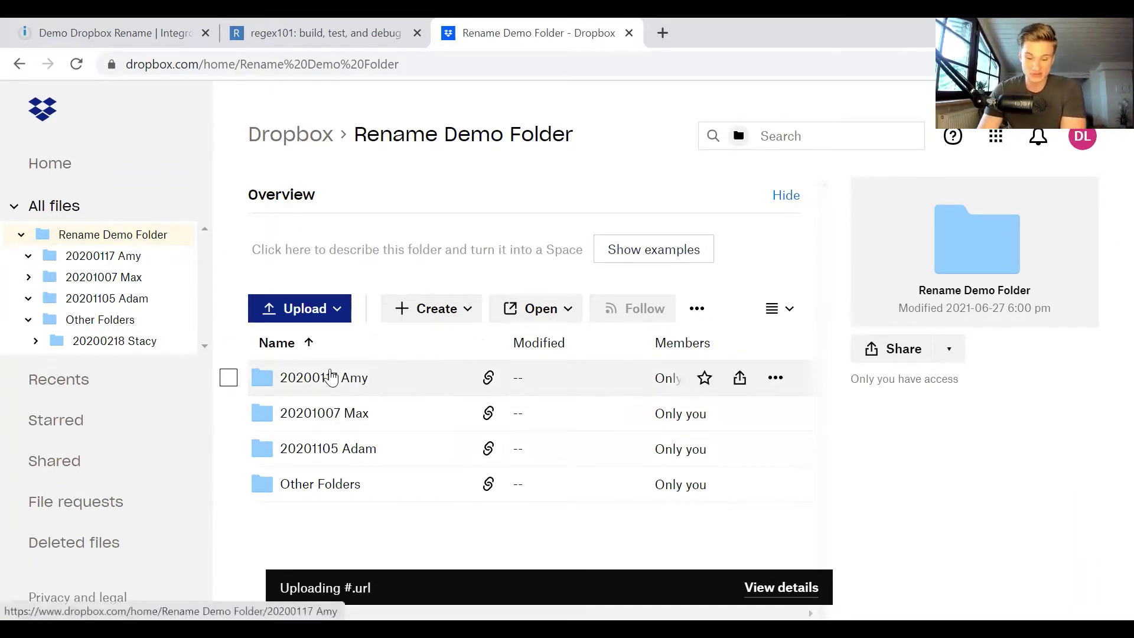
{"action": "left_click", "coordinate": [776, 378]}
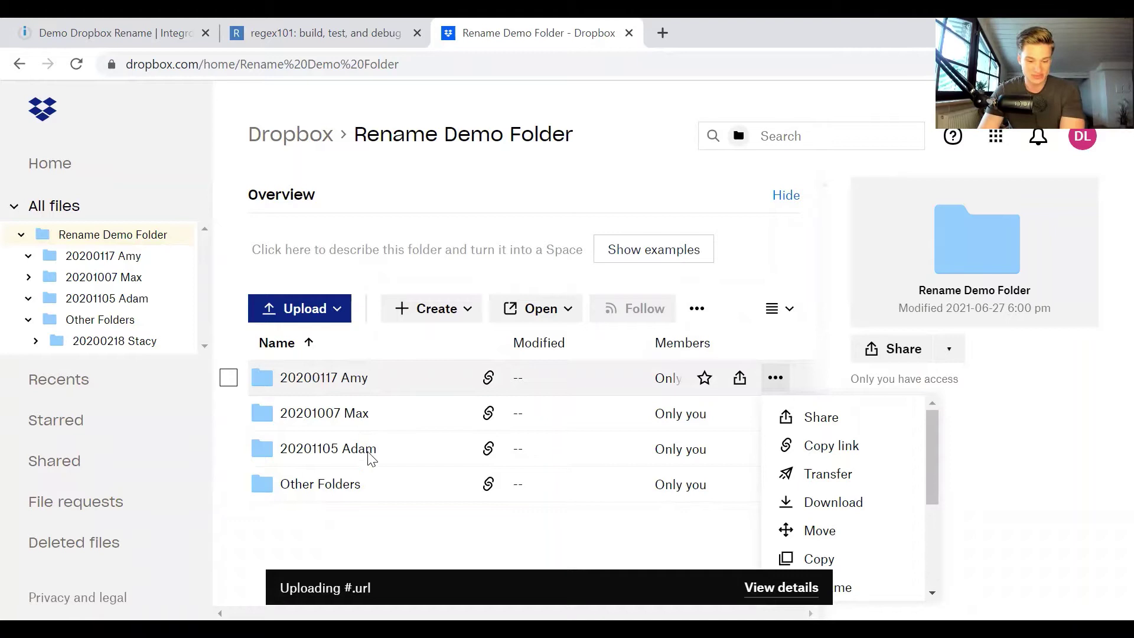
{"action": "left_click", "coordinate": [868, 587]}
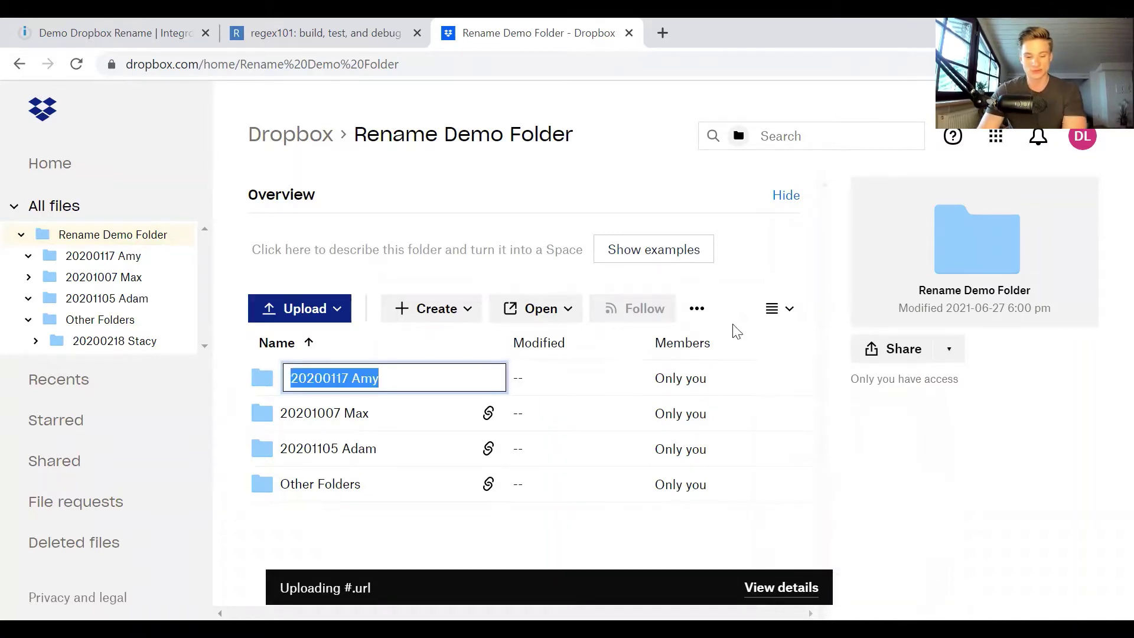
{"action": "left_click", "coordinate": [321, 379]}
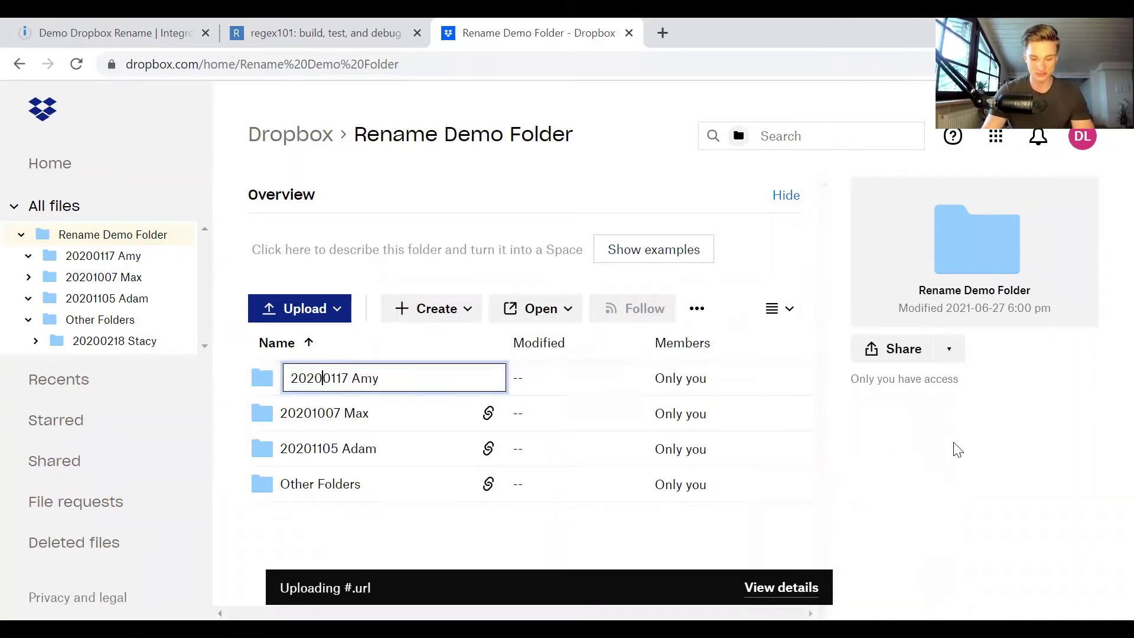
{"action": "type", "text": "-"}
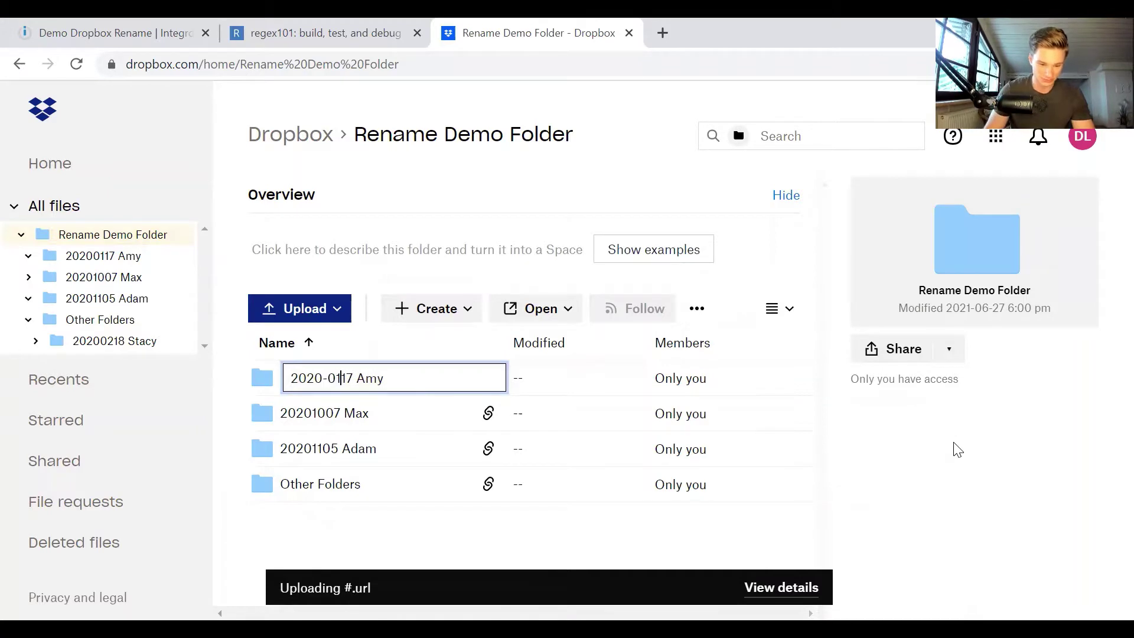
{"action": "type", "text": "-"}
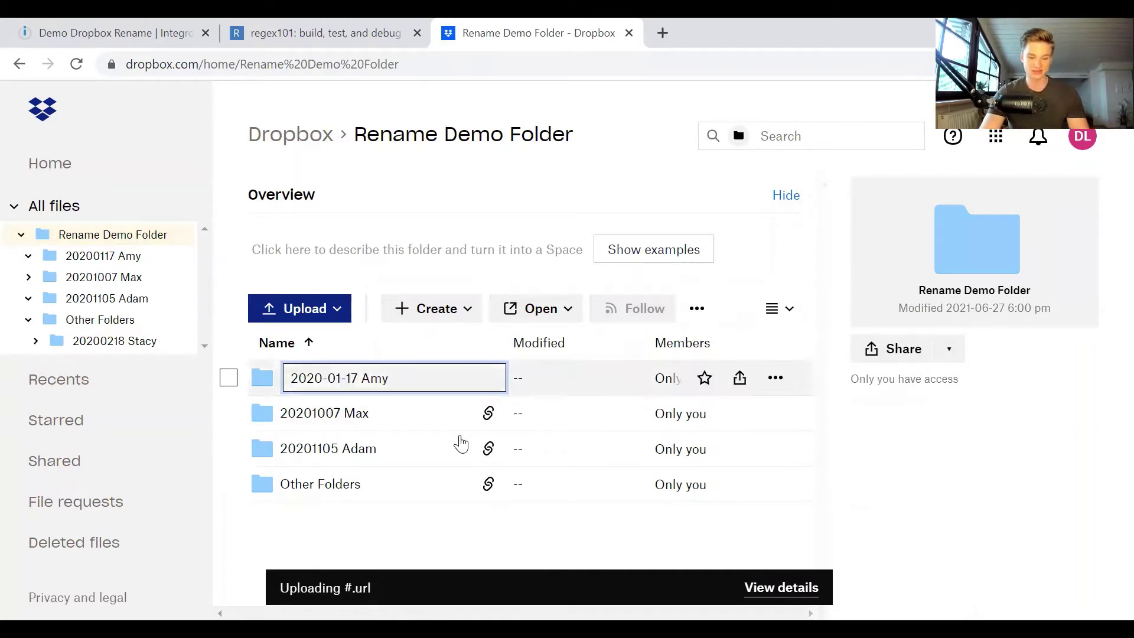
{"action": "key", "text": "Return"}
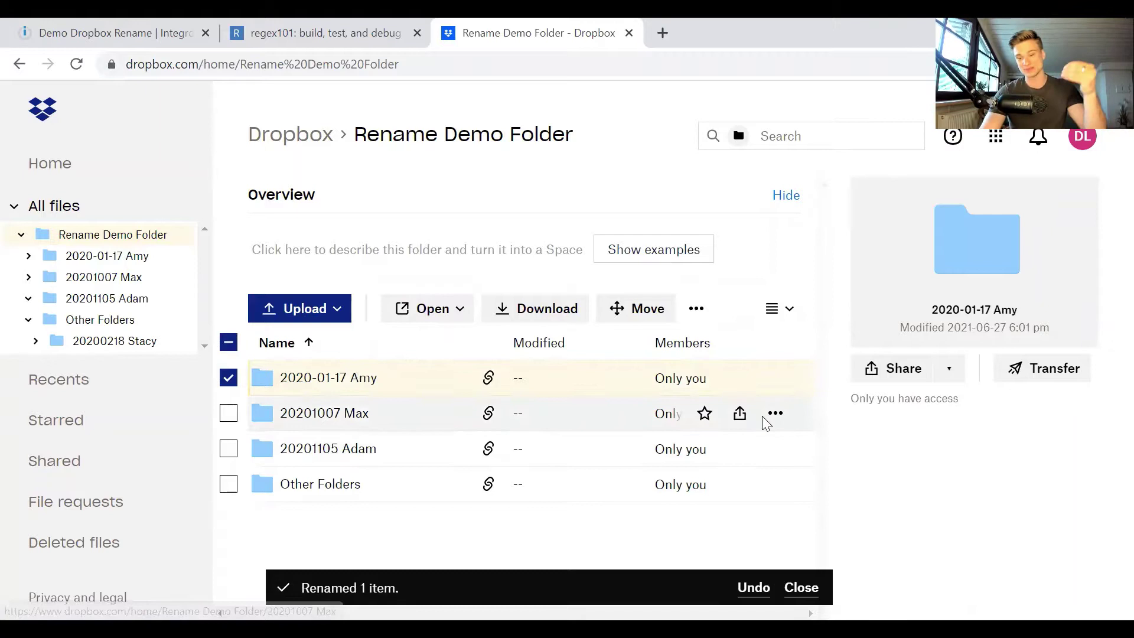
Delete the hyphens to restore 20200117 Amy, then view Other Folders and return to Rename Demo Folder.
{"action": "left_click", "coordinate": [775, 378]}
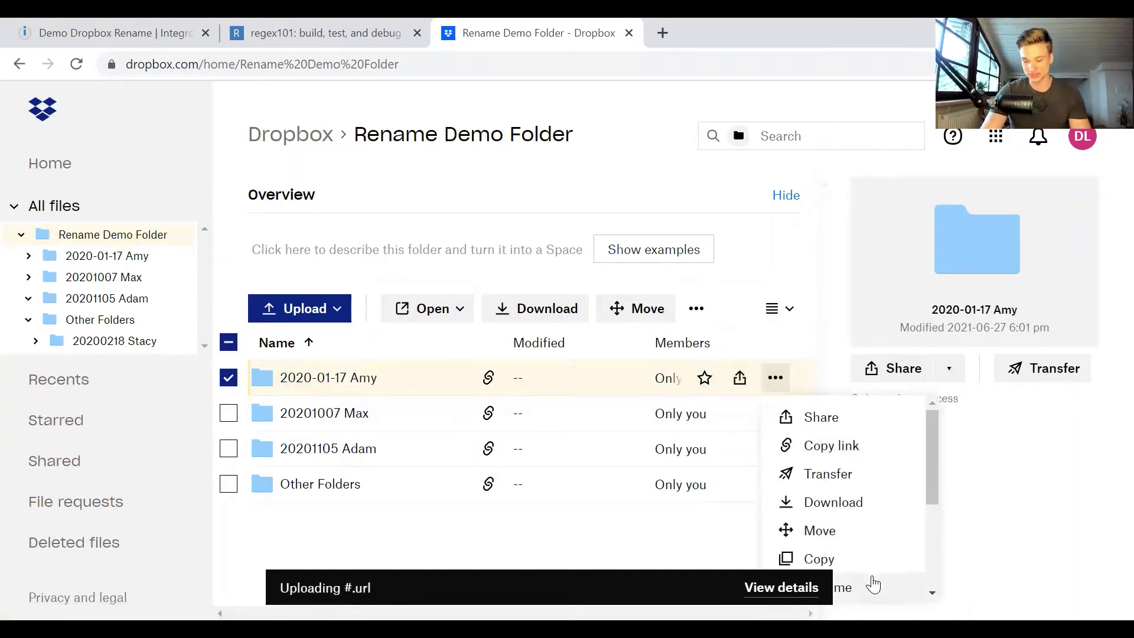
{"action": "left_click", "coordinate": [872, 584]}
{"action": "left_click", "coordinate": [324, 380]}
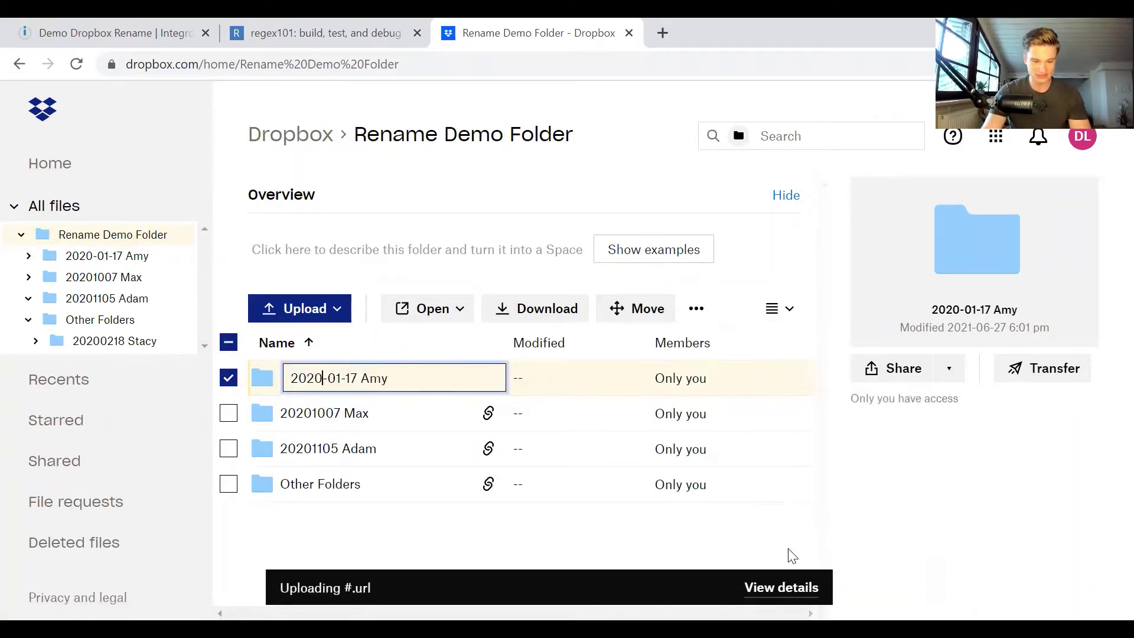
{"action": "key", "text": "Delete"}
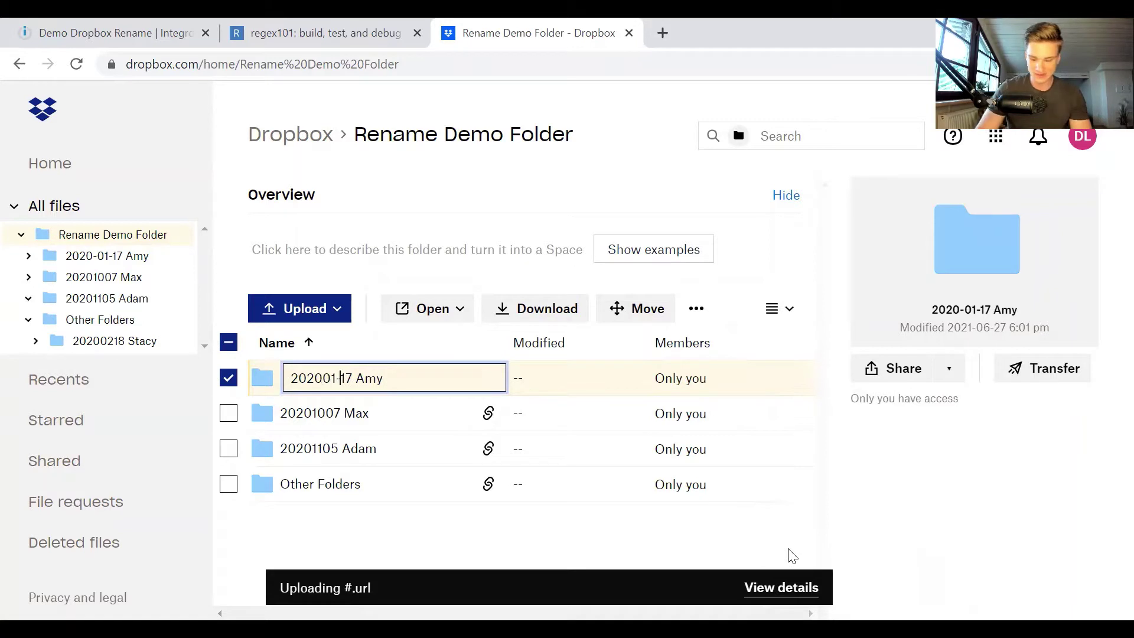
{"action": "key", "text": "Delete"}
{"action": "key", "text": "Return"}
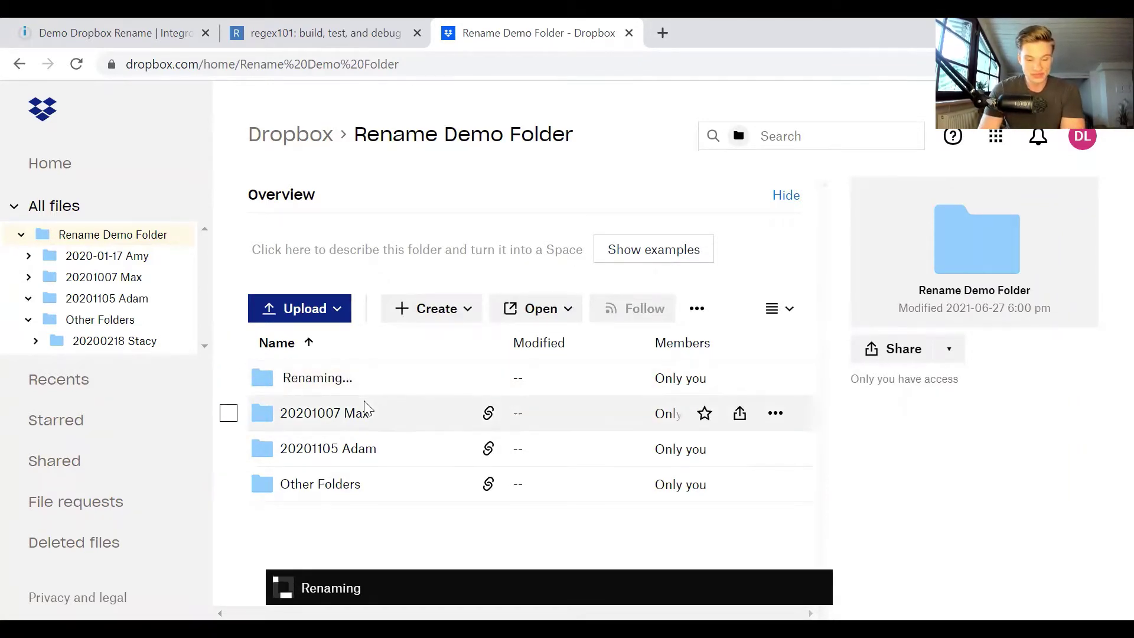
{"action": "left_click", "coordinate": [335, 490]}
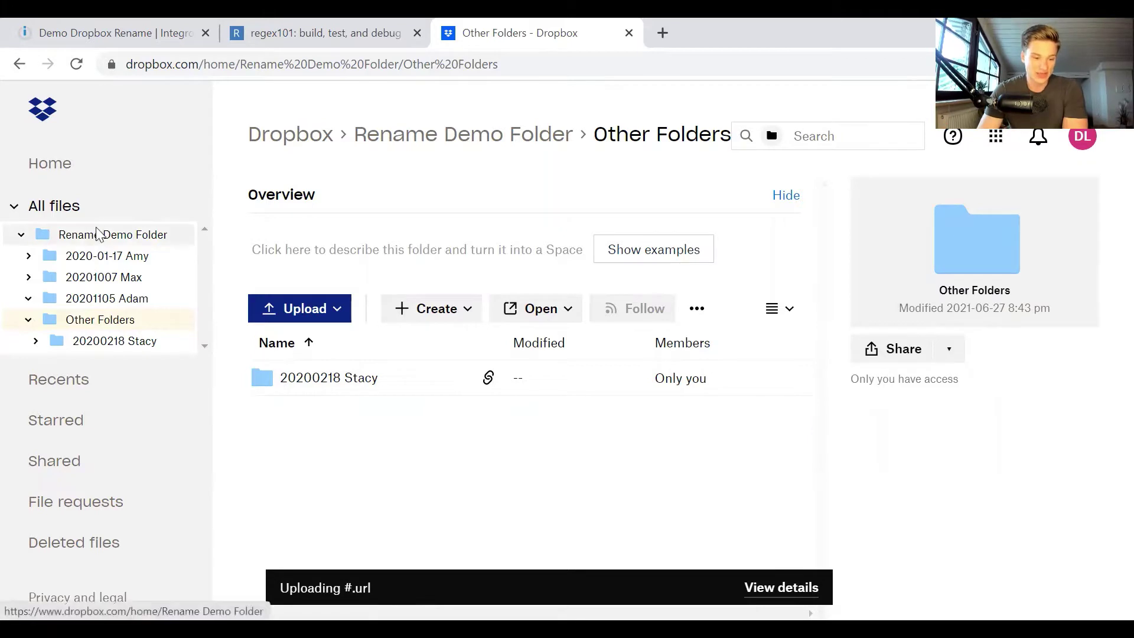
{"action": "left_click", "coordinate": [82, 236]}
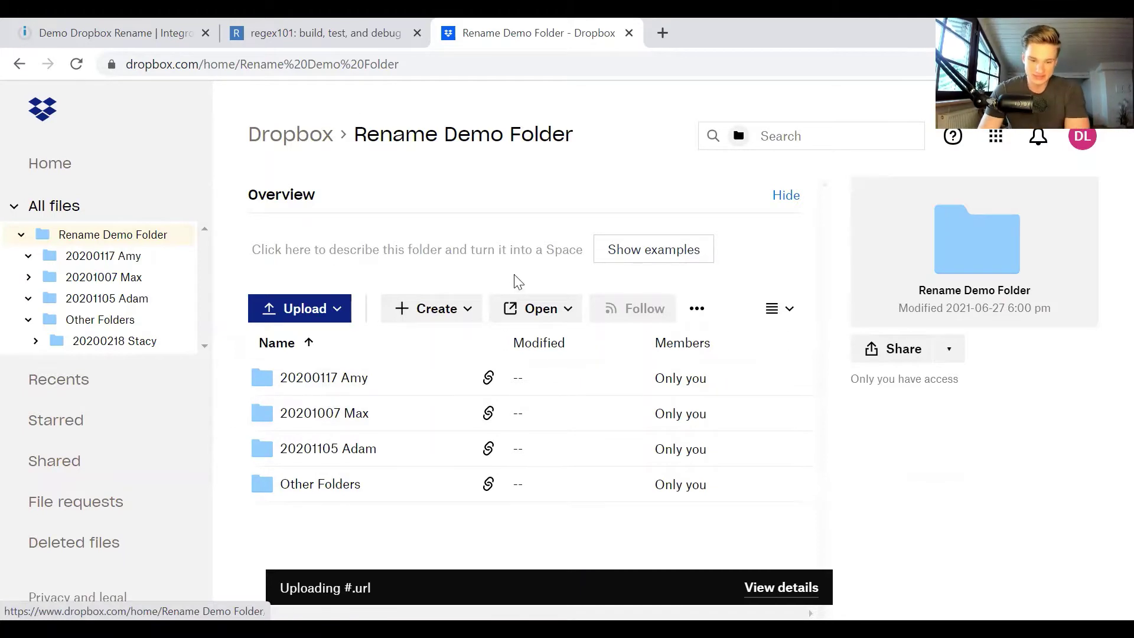
{"action": "left_click", "coordinate": [134, 27]}
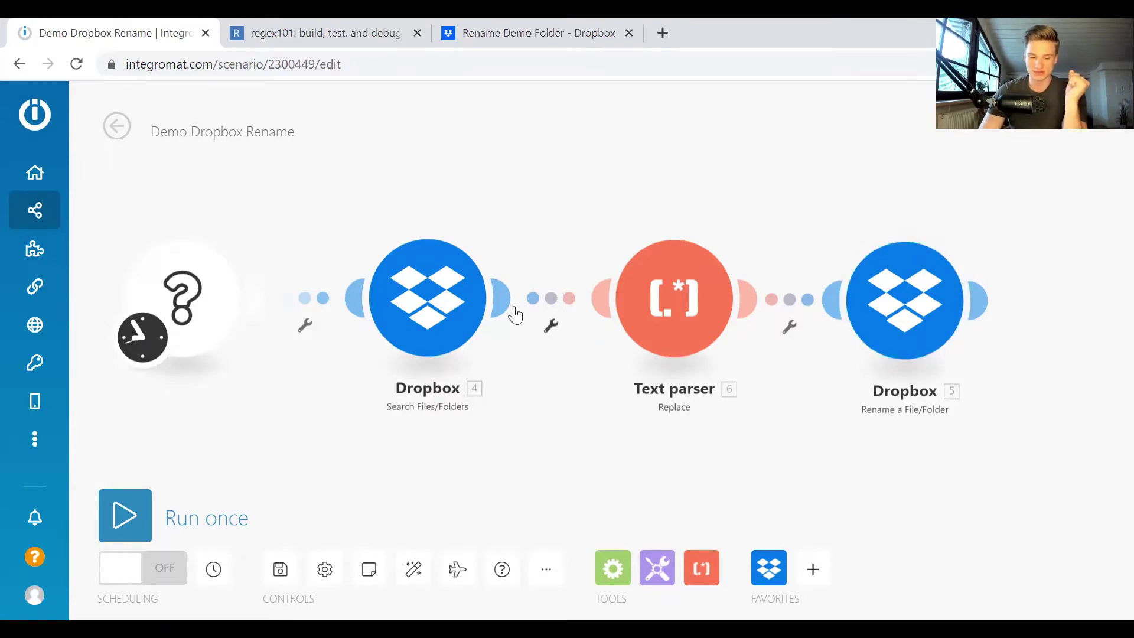
Open the Dropbox Search Files/Folders module, confirm the Search value 2, and load the folder list.
{"action": "left_click", "coordinate": [445, 294]}
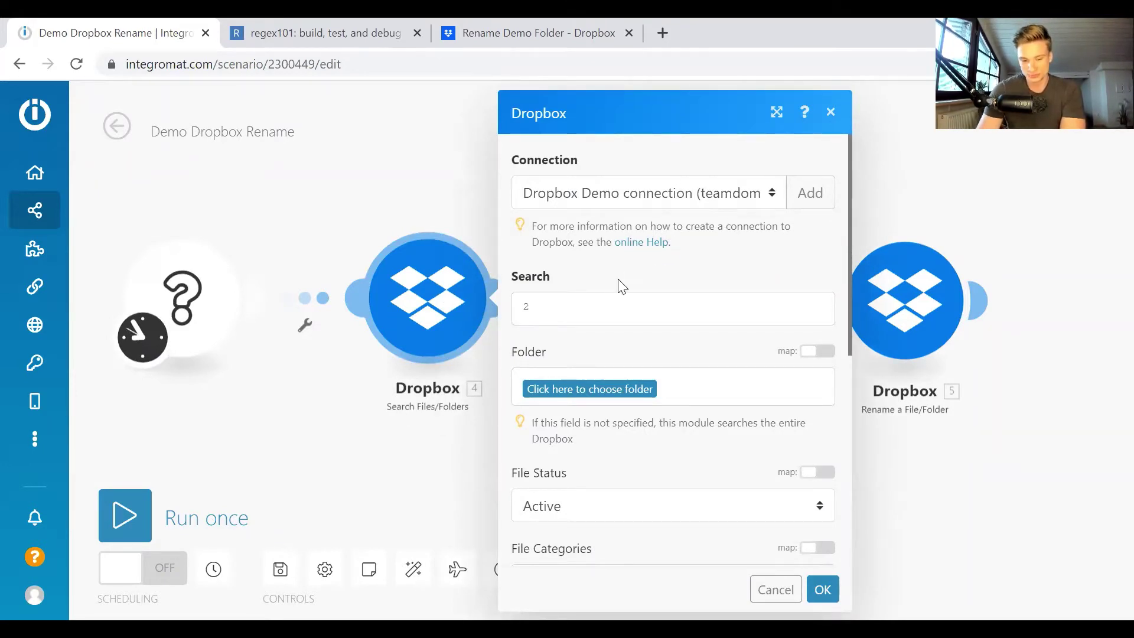
{"action": "scroll", "coordinate": [604, 310], "scroll_direction": "down", "scroll_amount": 3}
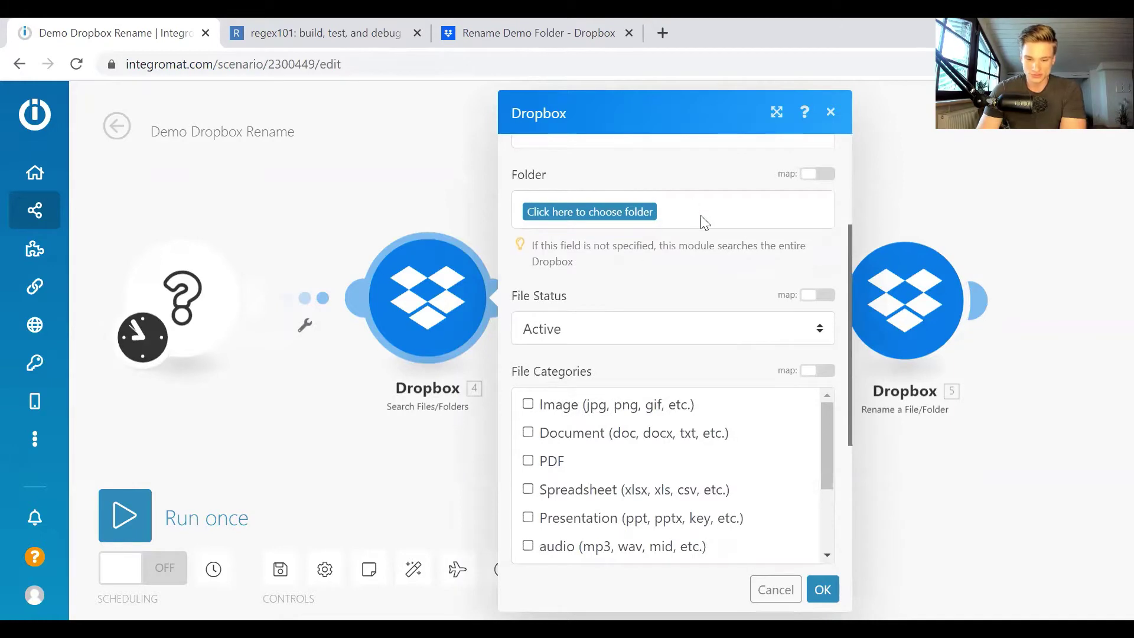
{"action": "scroll", "coordinate": [703, 223], "scroll_direction": "up", "scroll_amount": 3}
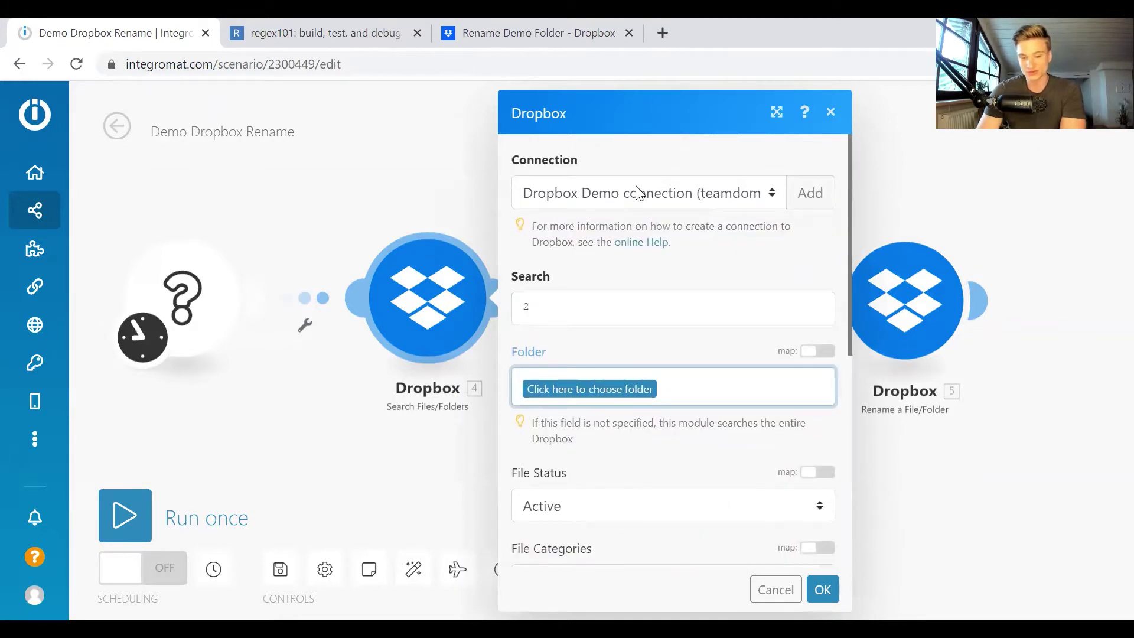
{"action": "scroll", "coordinate": [628, 325], "scroll_direction": "down", "scroll_amount": 2}
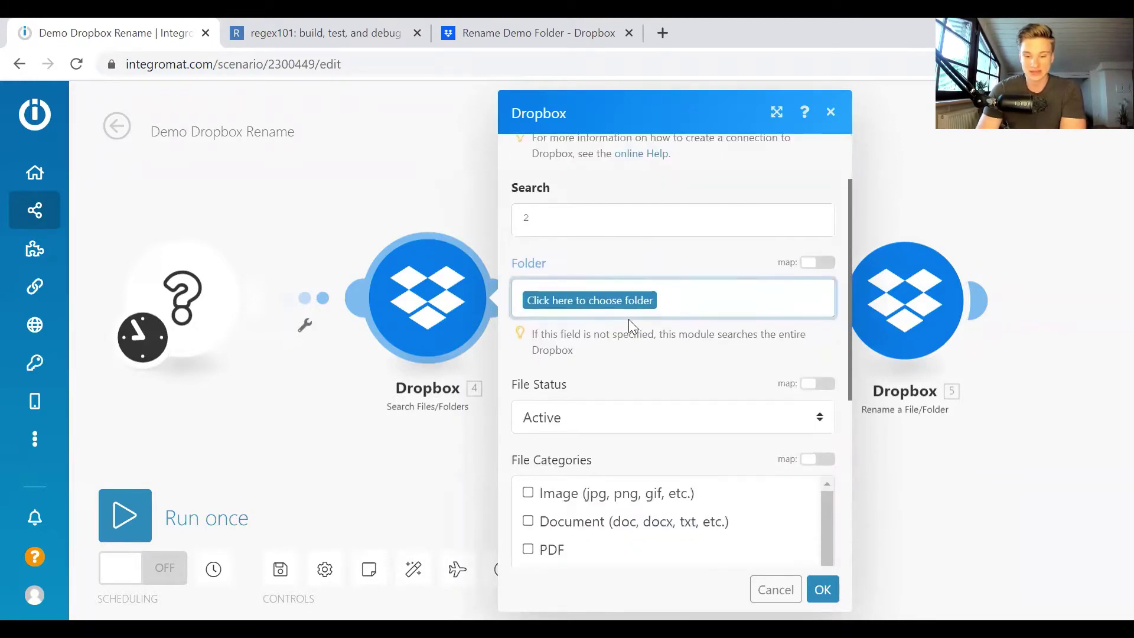
{"action": "left_click", "coordinate": [631, 224]}
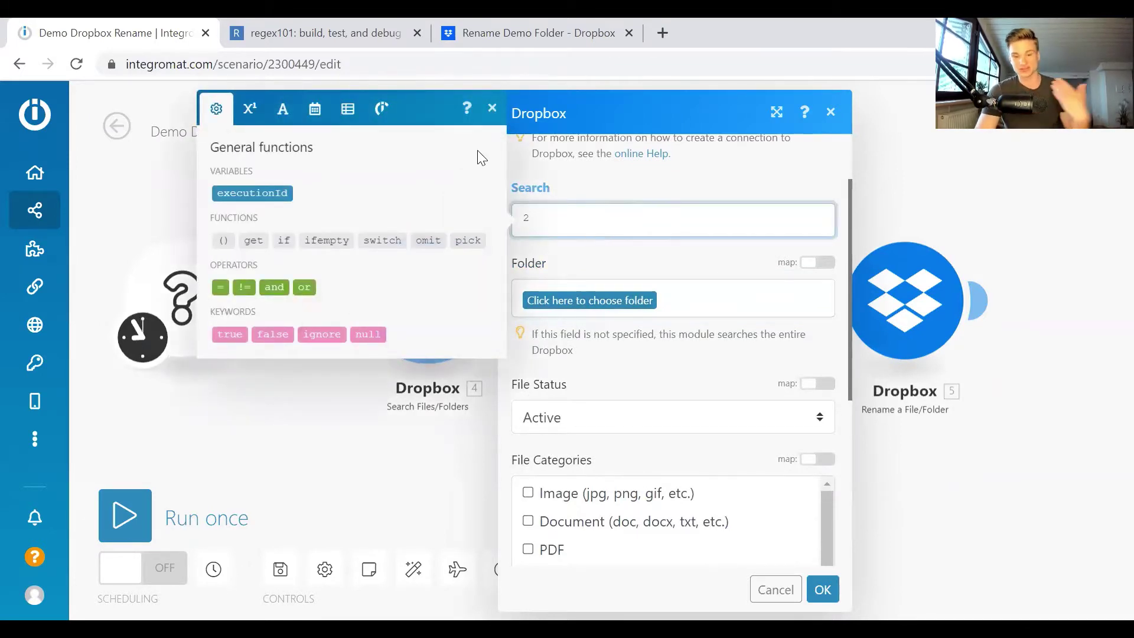
{"action": "left_click", "coordinate": [504, 48]}
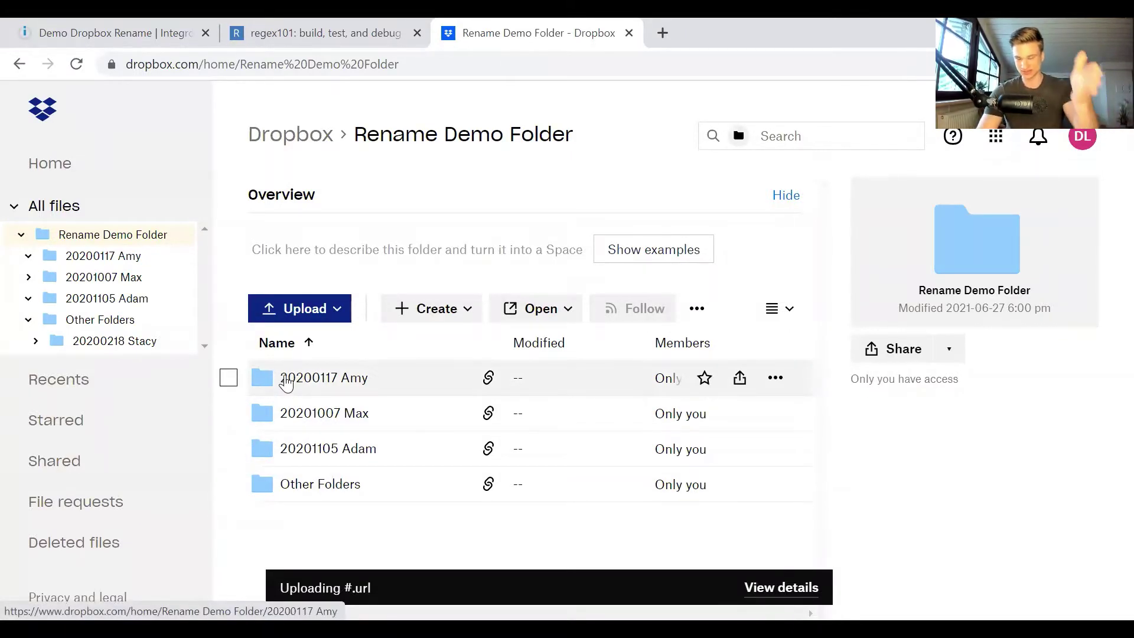
{"action": "left_click", "coordinate": [112, 33]}
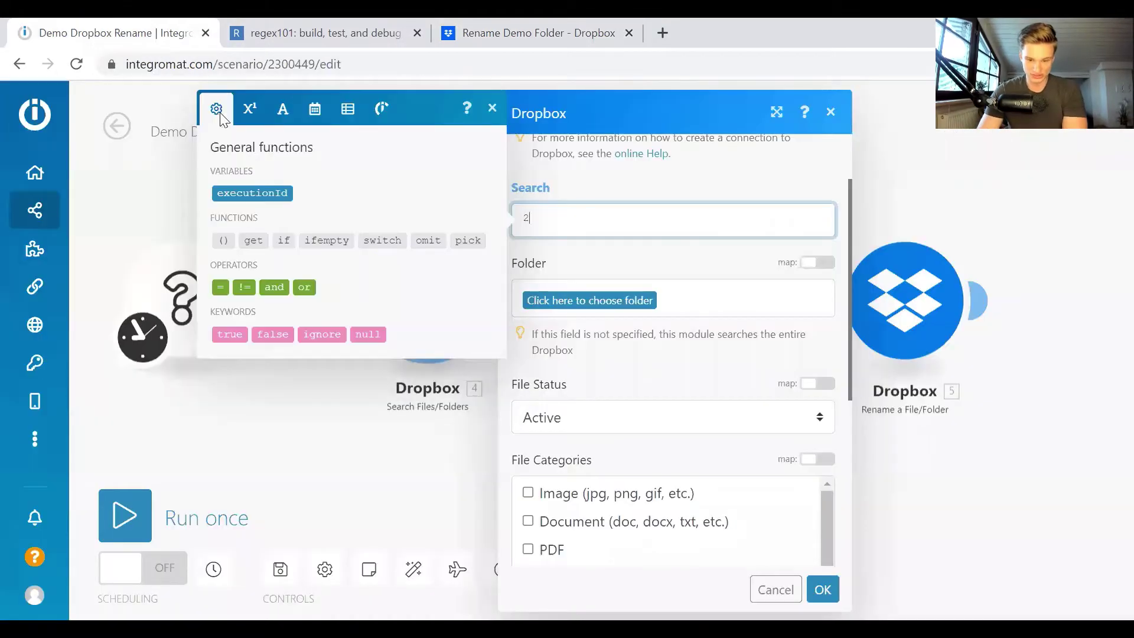
{"action": "double_click", "coordinate": [509, 216]}
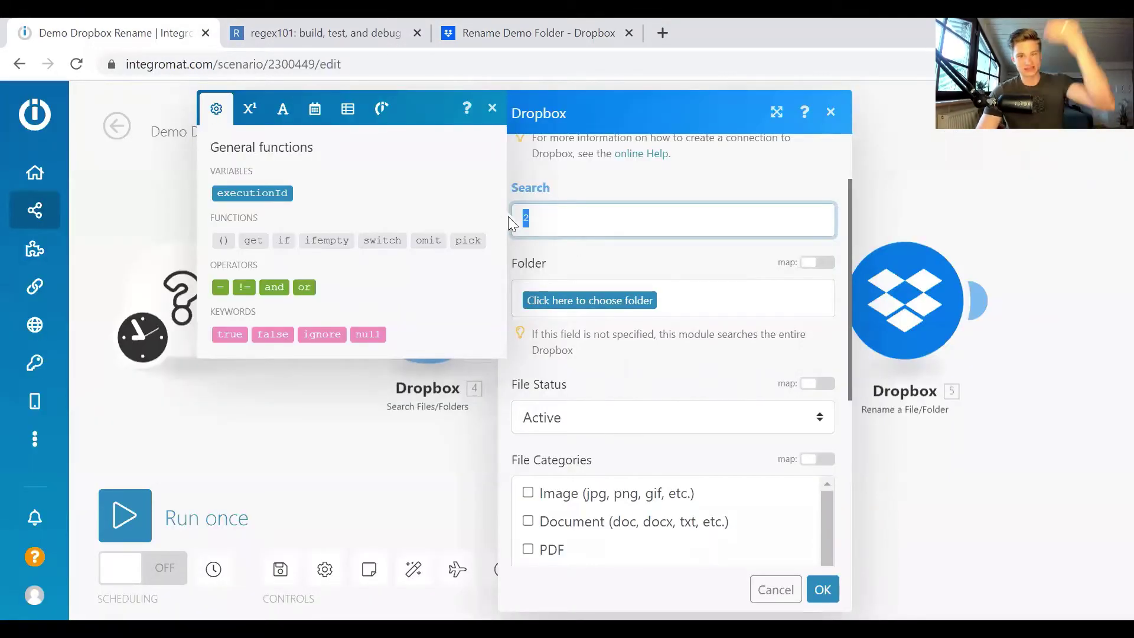
{"action": "left_click", "coordinate": [693, 308]}
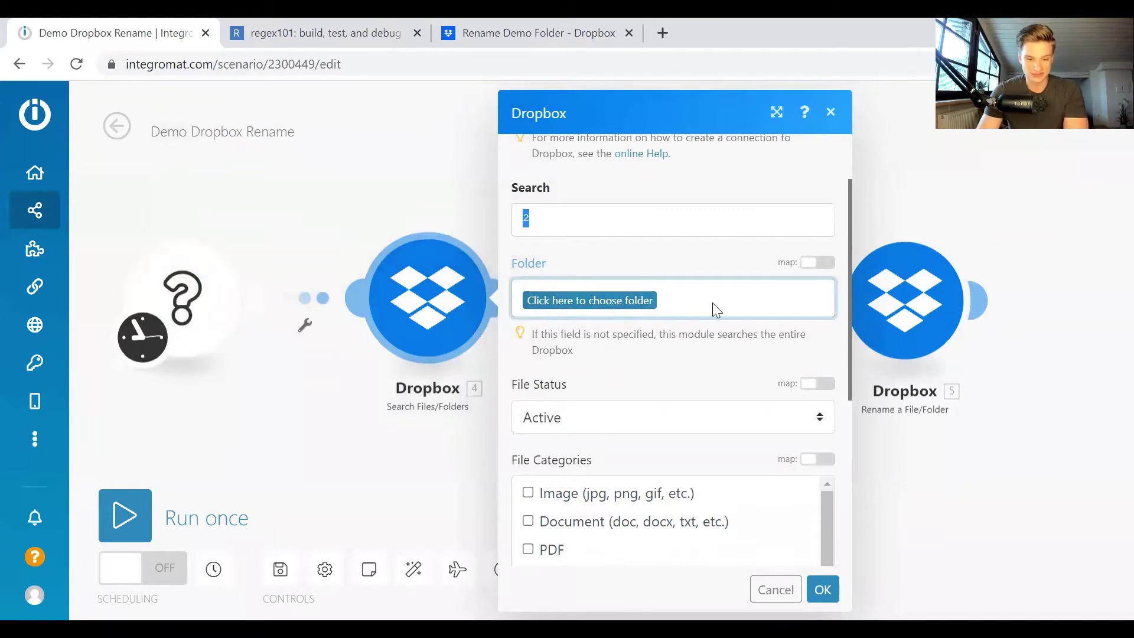
{"action": "left_click", "coordinate": [563, 307]}
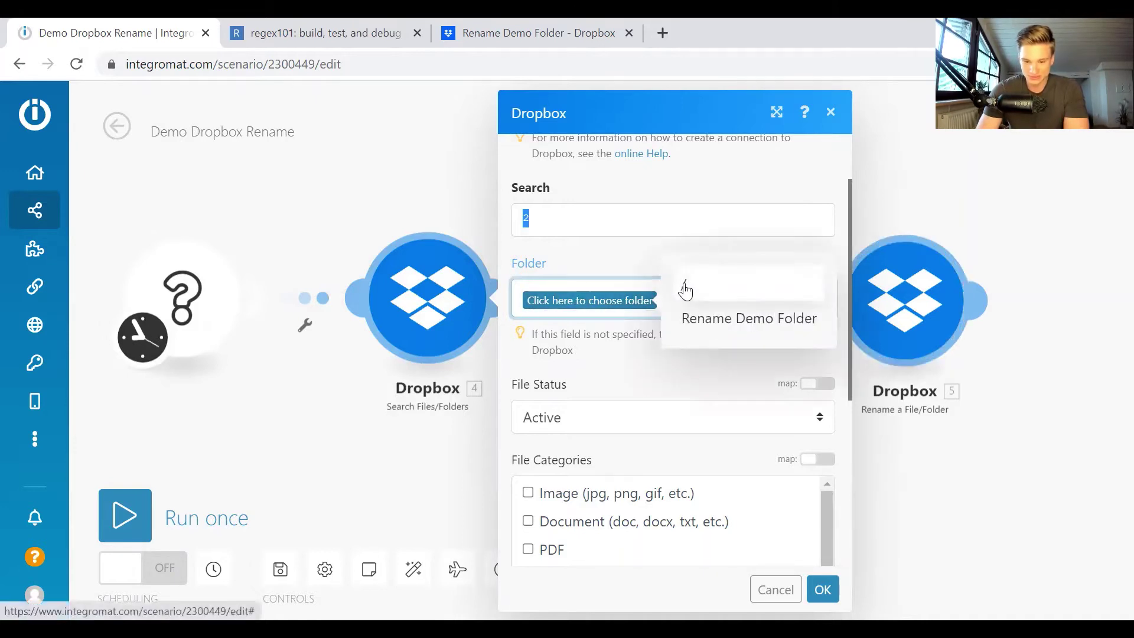
Limit the search to Rename Demo Folder, review the Limit of 100, and save the search settings.
{"action": "left_click", "coordinate": [696, 318]}
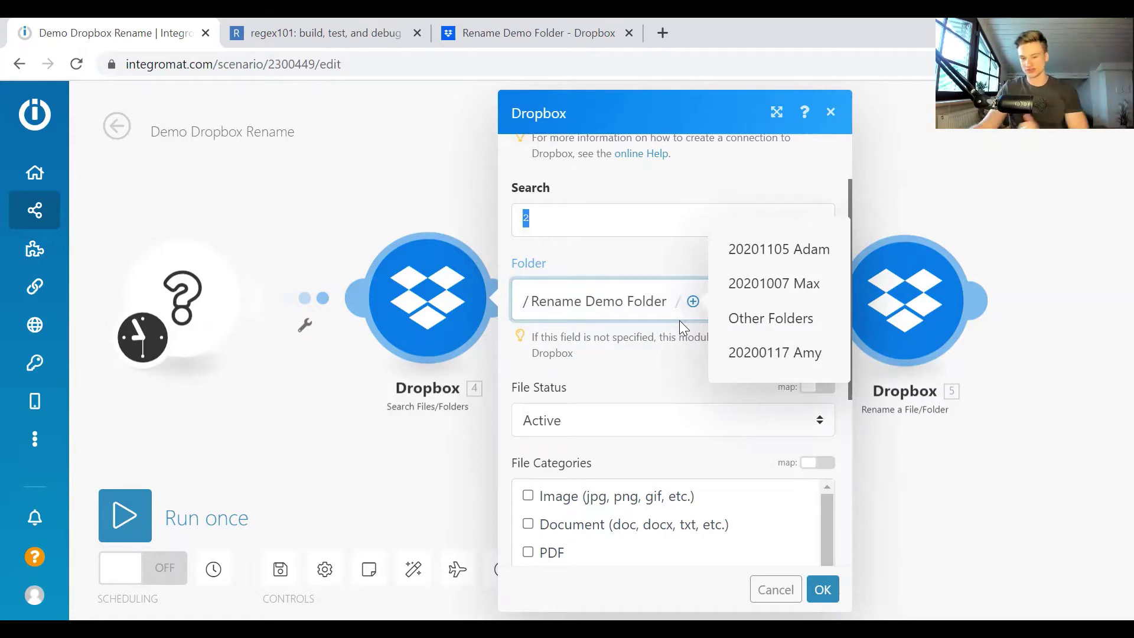
{"action": "left_click", "coordinate": [587, 370]}
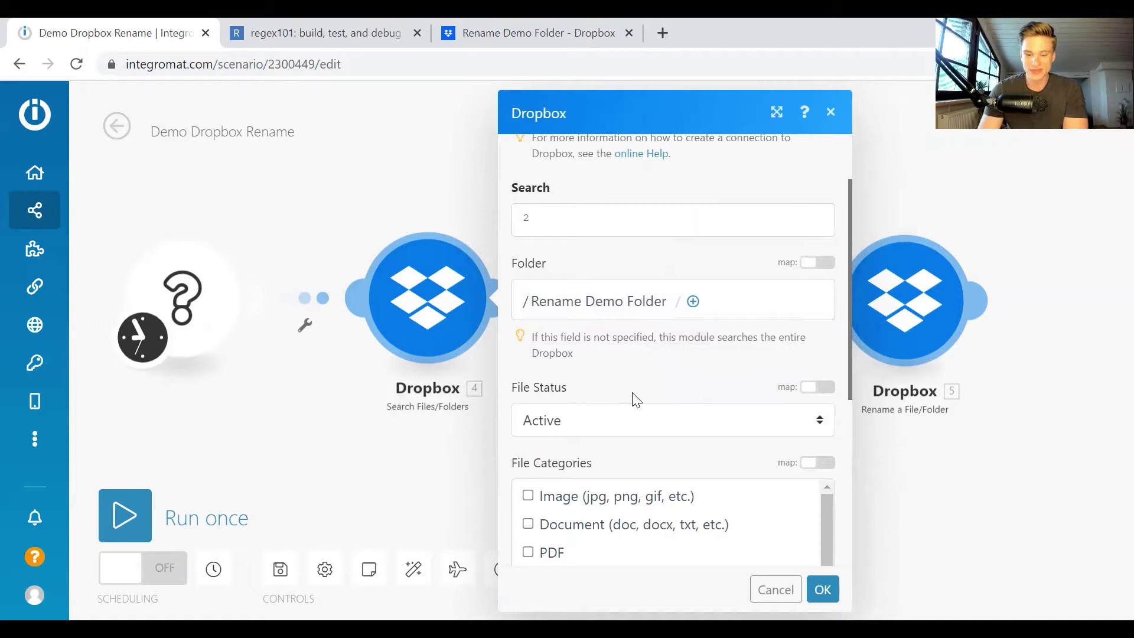
{"action": "scroll", "coordinate": [633, 396], "scroll_direction": "down", "scroll_amount": 5}
{"action": "scroll", "coordinate": [633, 393], "scroll_direction": "up", "scroll_amount": 3}
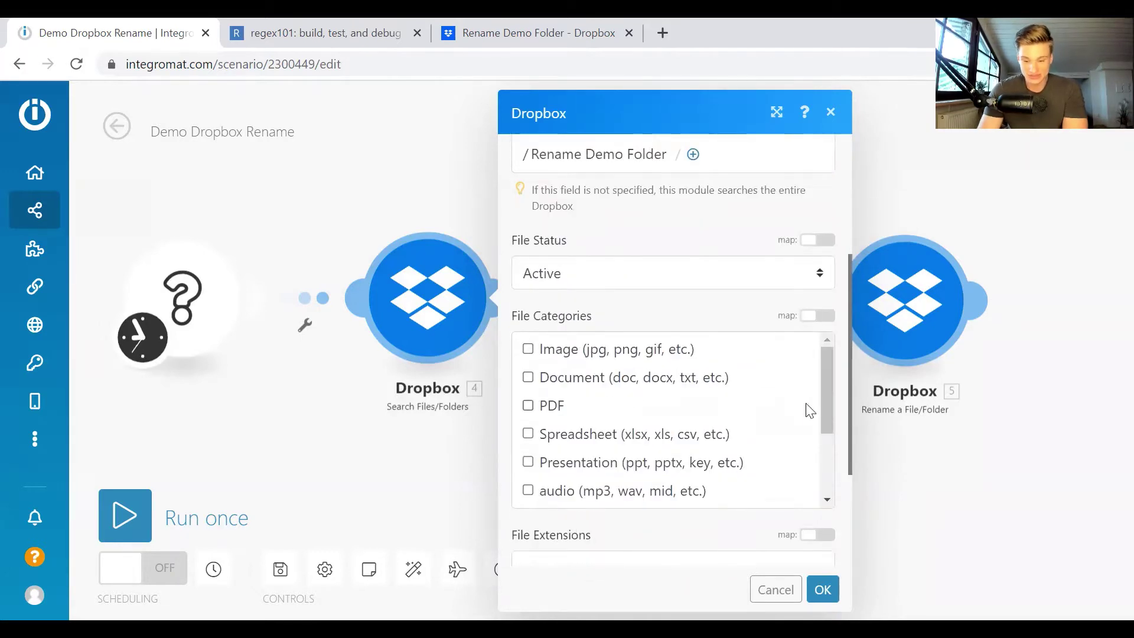
{"action": "left_click_drag", "start_coordinate": [822, 389], "coordinate": [827, 472]}
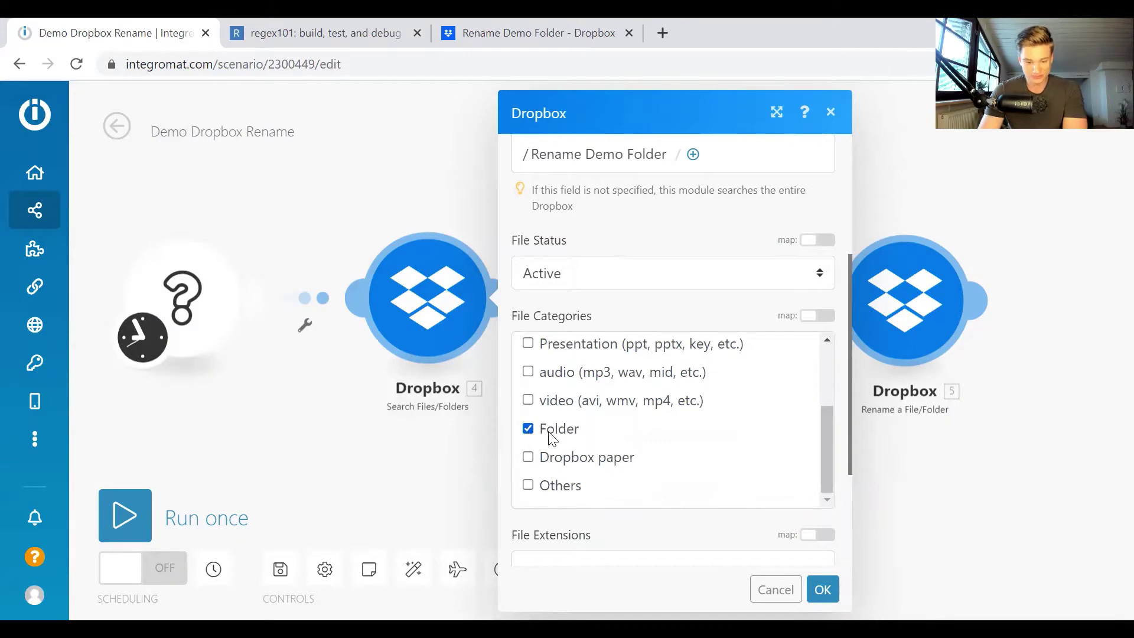
{"action": "scroll", "coordinate": [550, 434], "scroll_direction": "down", "scroll_amount": 3}
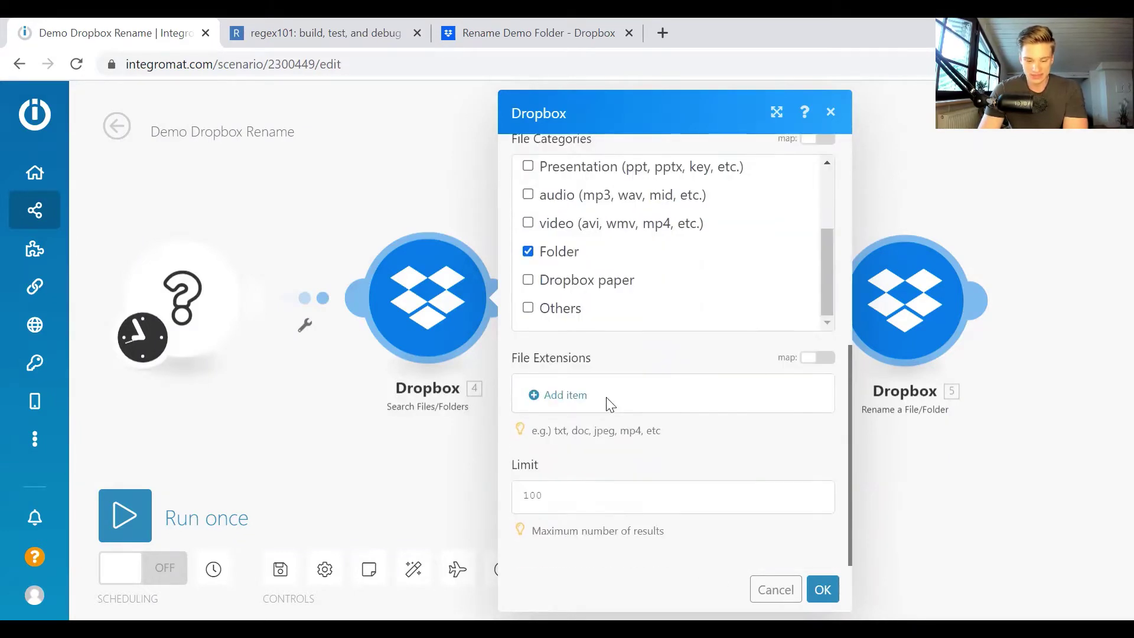
{"action": "double_click", "coordinate": [540, 496]}
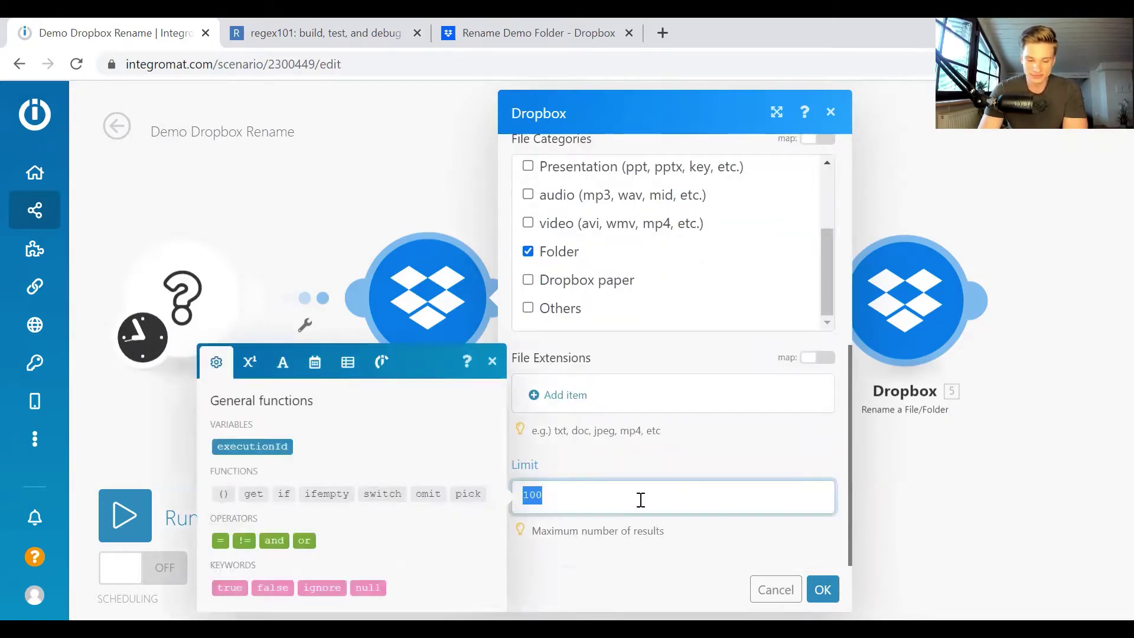
{"action": "left_click", "coordinate": [770, 555]}
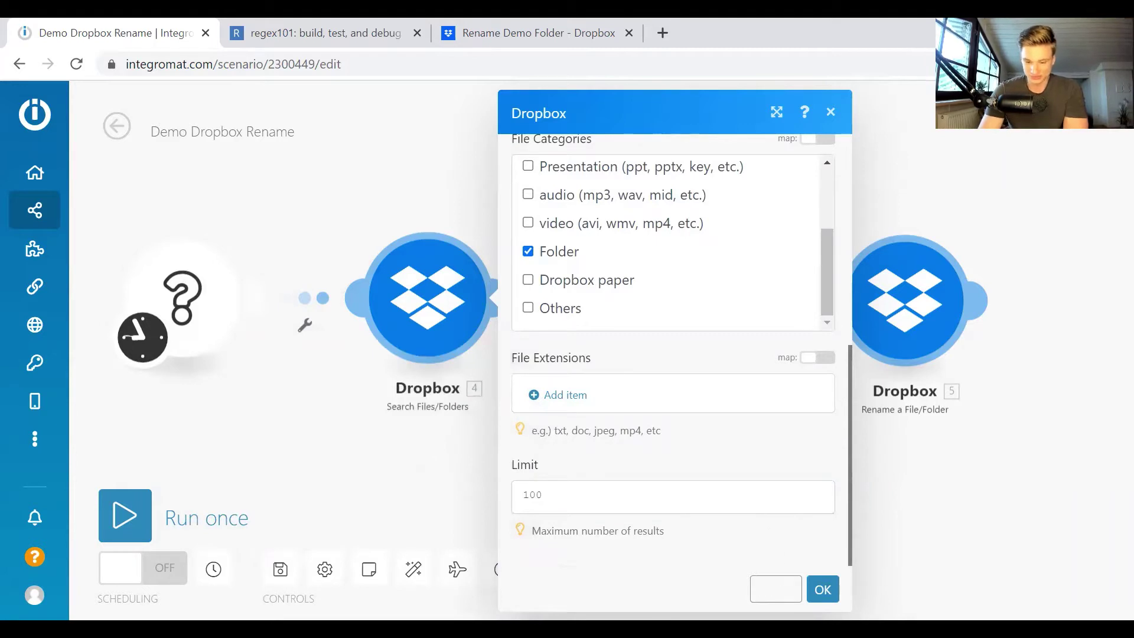
{"action": "left_click", "coordinate": [823, 588]}
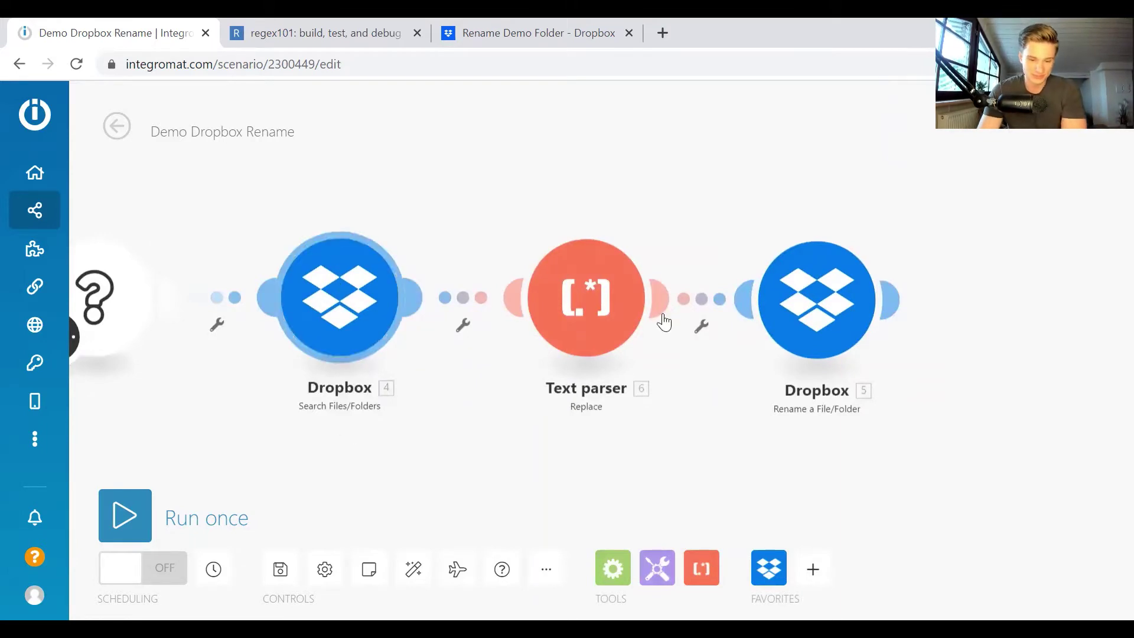
Unlink the Text parser from the Dropbox search module.
{"action": "left_click", "coordinate": [582, 349]}
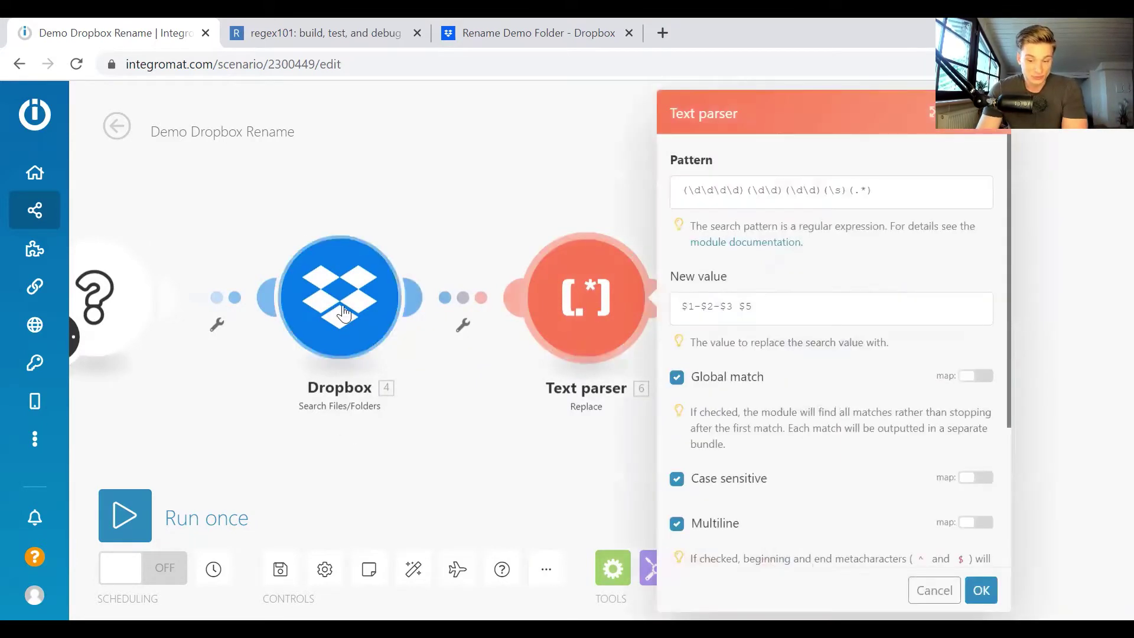
{"action": "left_click", "coordinate": [360, 300]}
{"action": "left_click", "coordinate": [939, 494]}
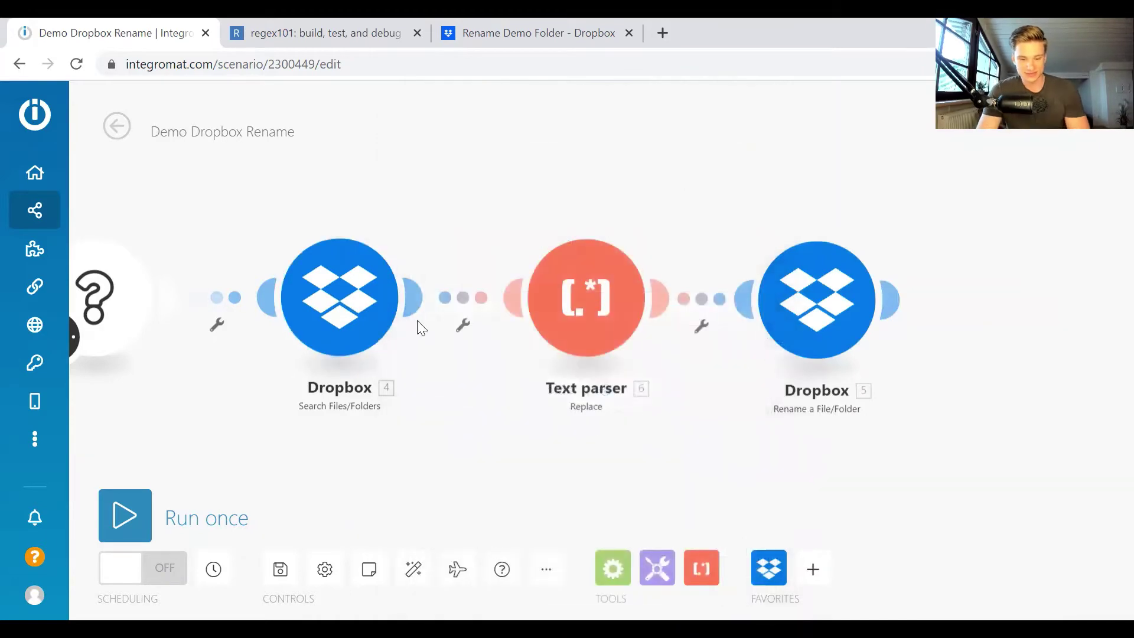
{"action": "right_click", "coordinate": [449, 300]}
{"action": "left_click", "coordinate": [502, 348]}
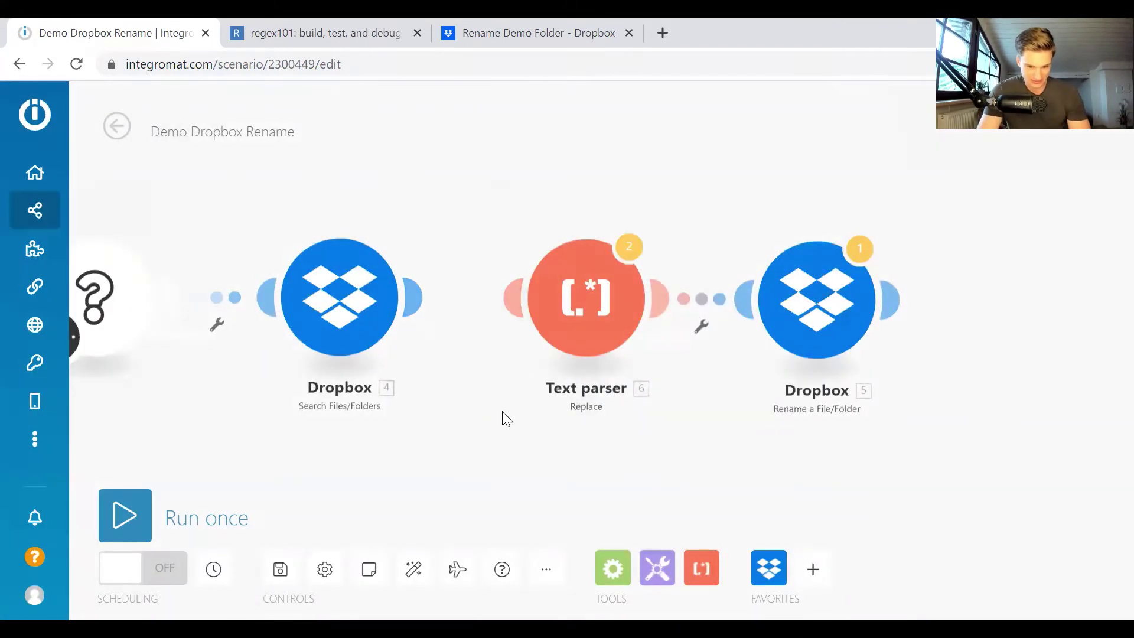
Run the scenario once and examine Bundle 1's display path in the Dropbox search output.
{"action": "left_click", "coordinate": [124, 382]}
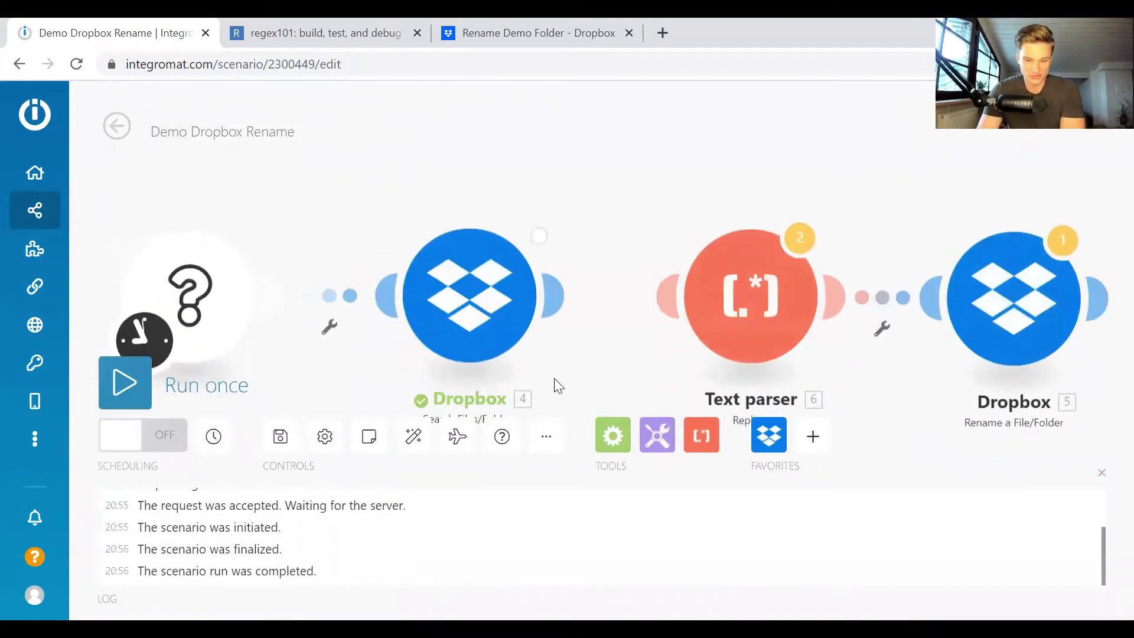
{"action": "left_click", "coordinate": [556, 210]}
{"action": "scroll", "coordinate": [775, 344], "scroll_direction": "down", "scroll_amount": 5}
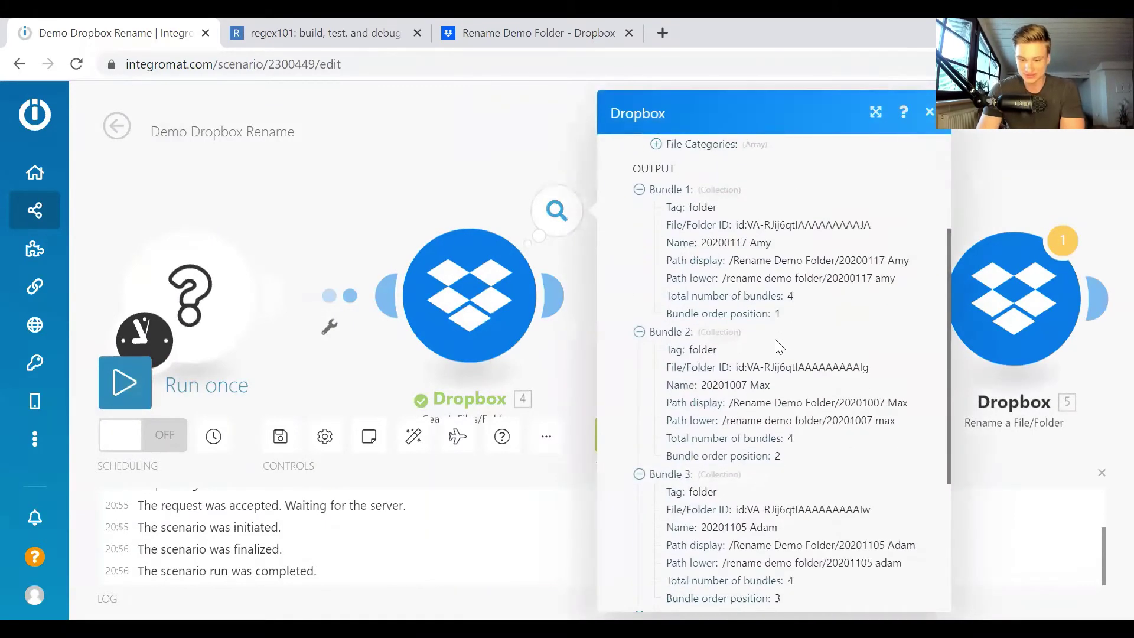
{"action": "scroll", "coordinate": [677, 245], "scroll_direction": "up", "scroll_amount": 3}
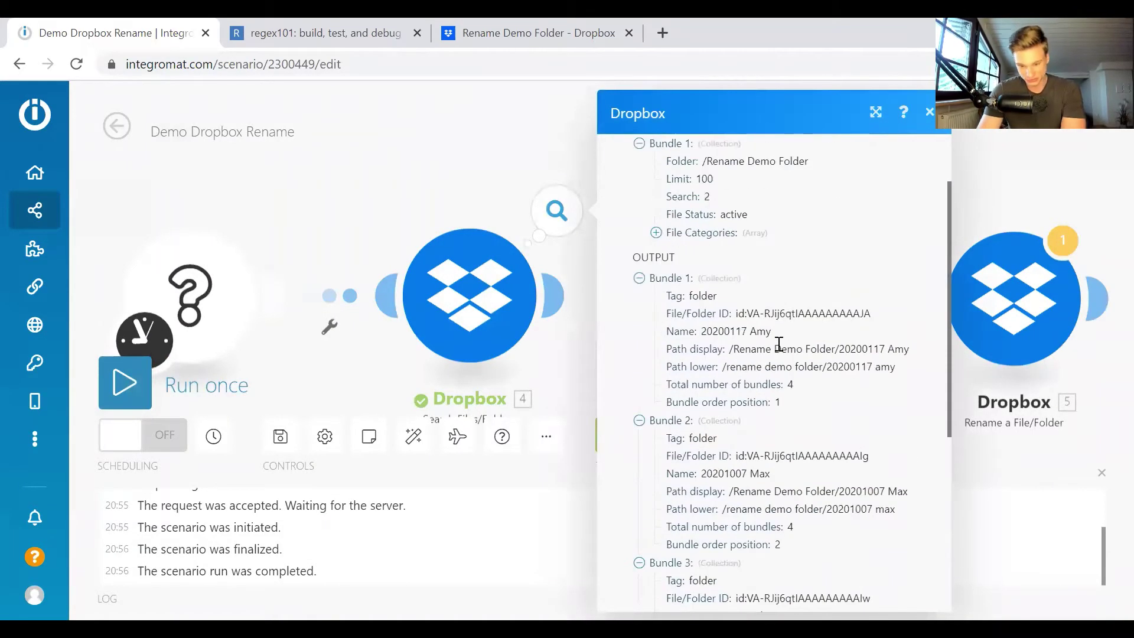
{"action": "scroll", "coordinate": [744, 306], "scroll_direction": "down", "scroll_amount": 2}
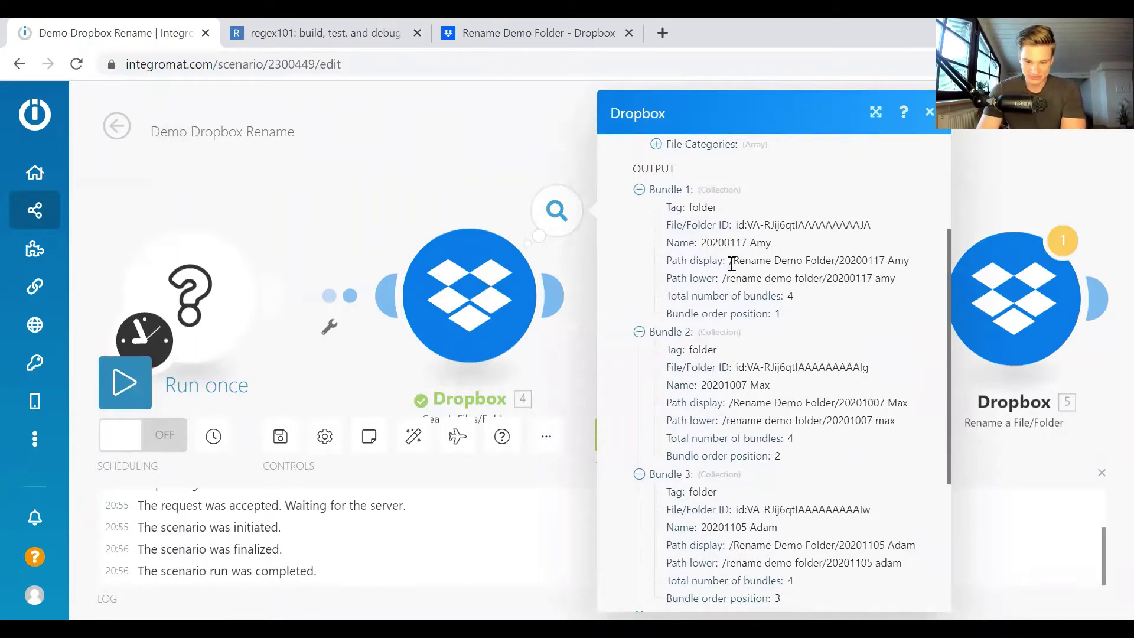
{"action": "left_click_drag", "start_coordinate": [730, 262], "coordinate": [923, 268]}
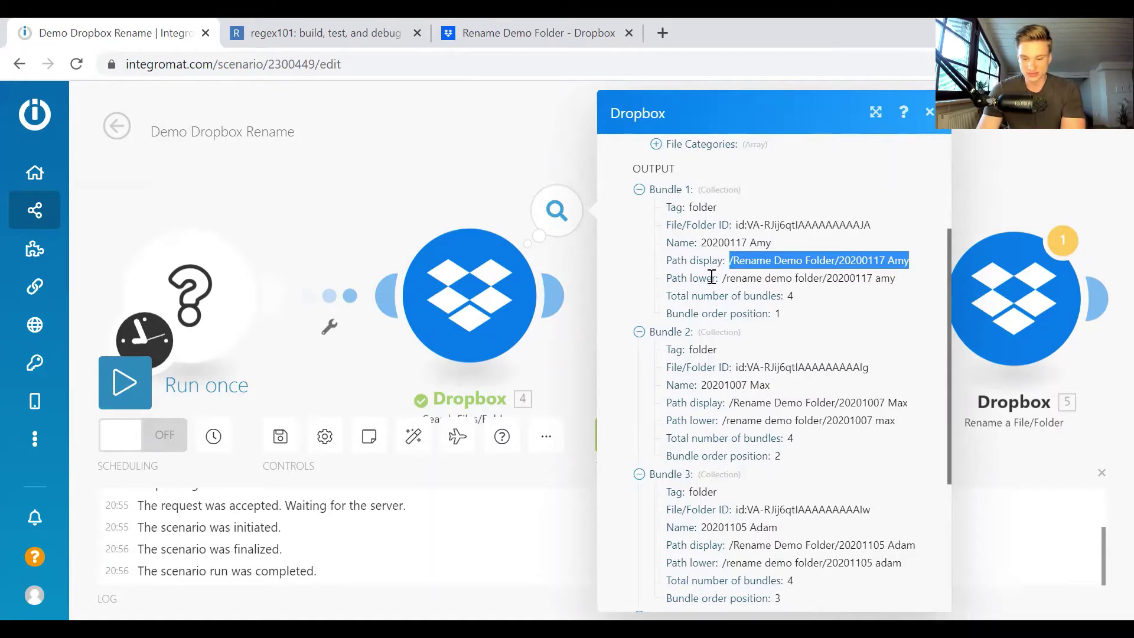
{"action": "left_click", "coordinate": [731, 277]}
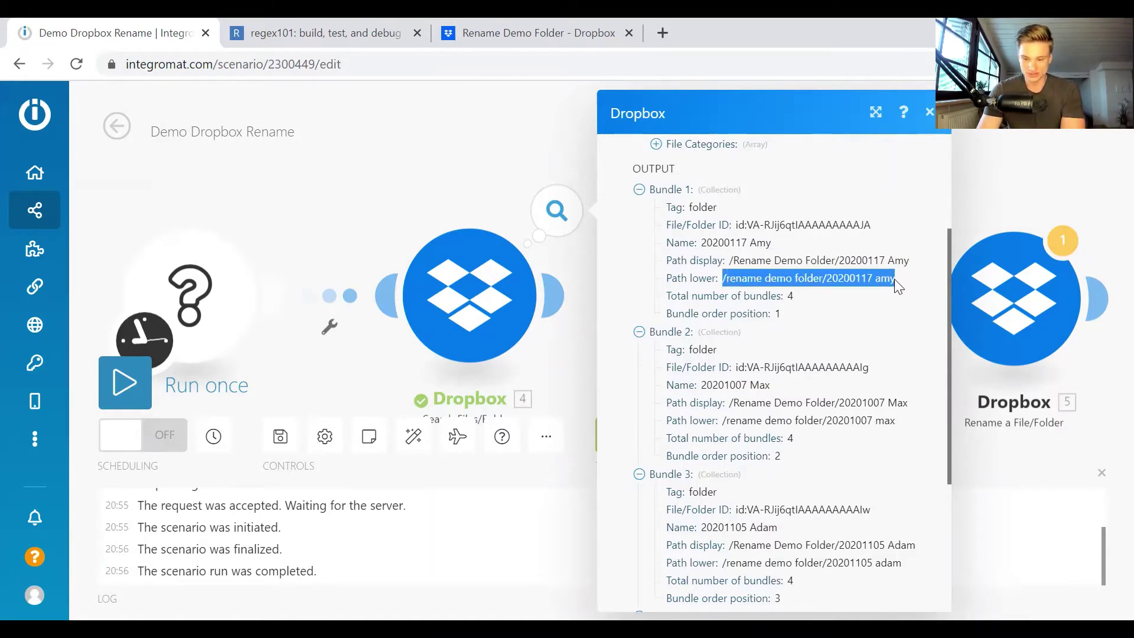
{"action": "left_click", "coordinate": [825, 279]}
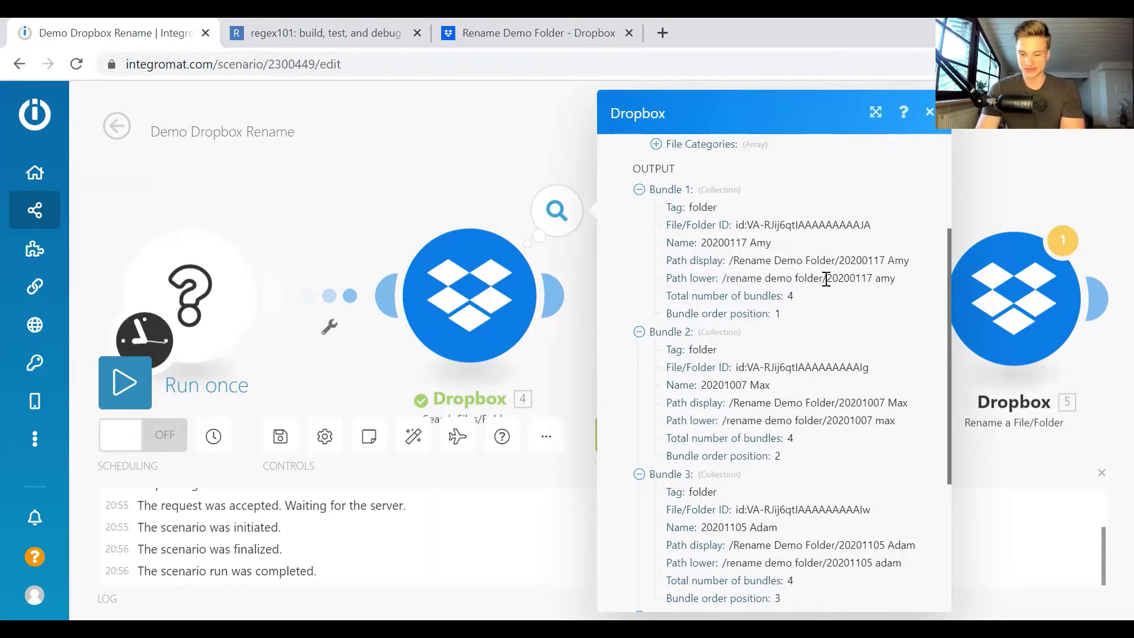
{"action": "left_click_drag", "start_coordinate": [826, 278], "coordinate": [719, 278]}
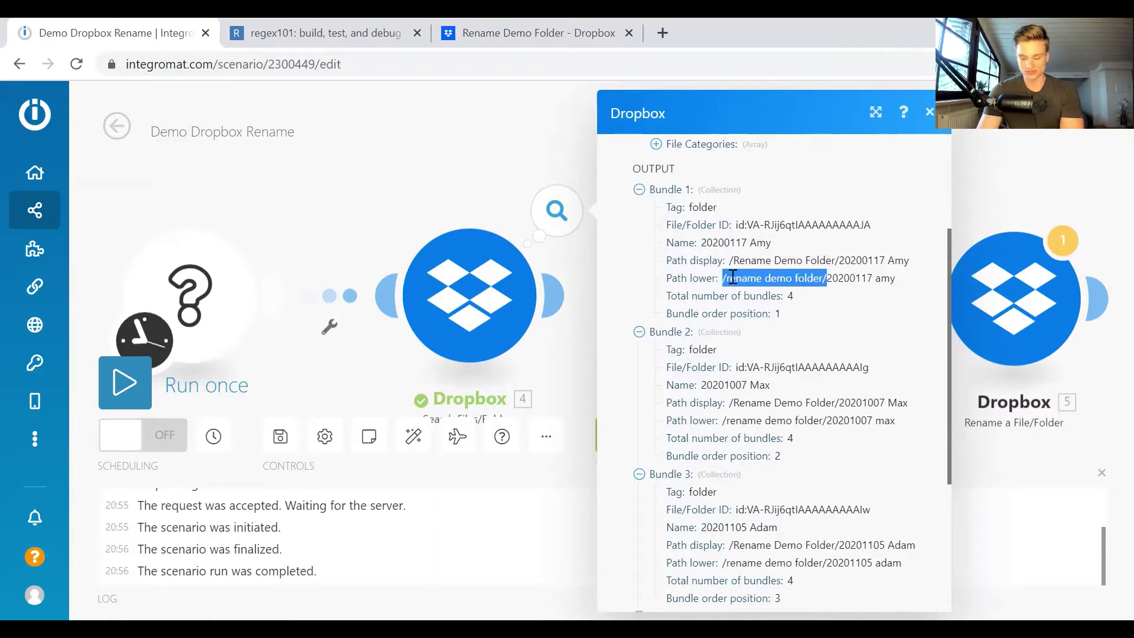
{"action": "double_click", "coordinate": [741, 284]}
{"action": "left_click", "coordinate": [813, 282]}
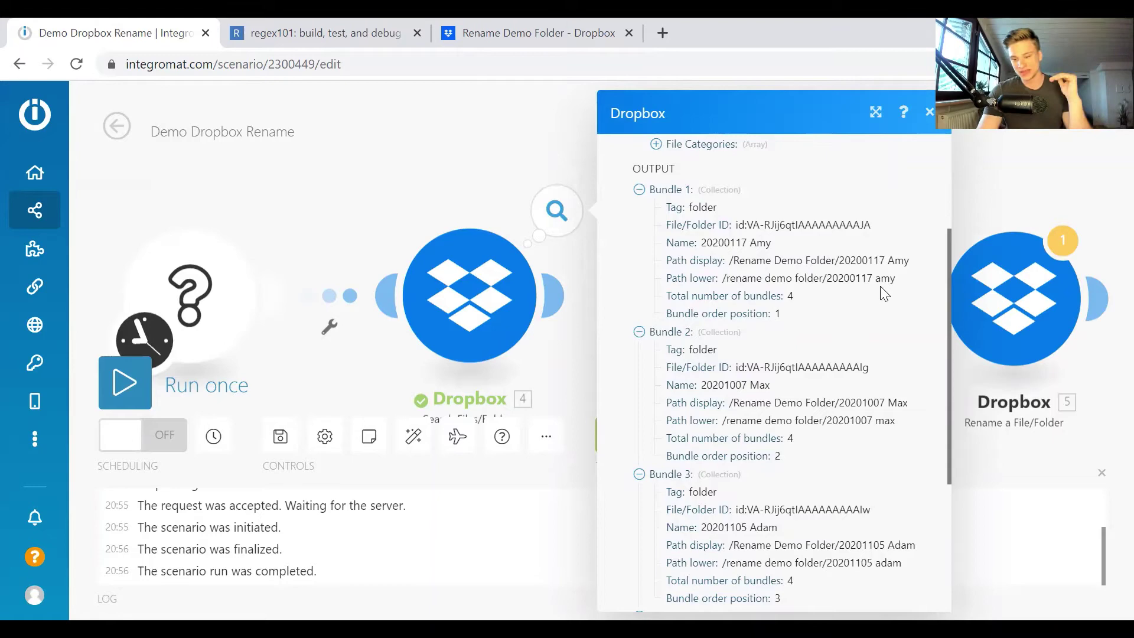
{"action": "left_click_drag", "start_coordinate": [890, 278], "coordinate": [804, 282]}
{"action": "scroll", "coordinate": [804, 283], "scroll_direction": "down", "scroll_amount": 4}
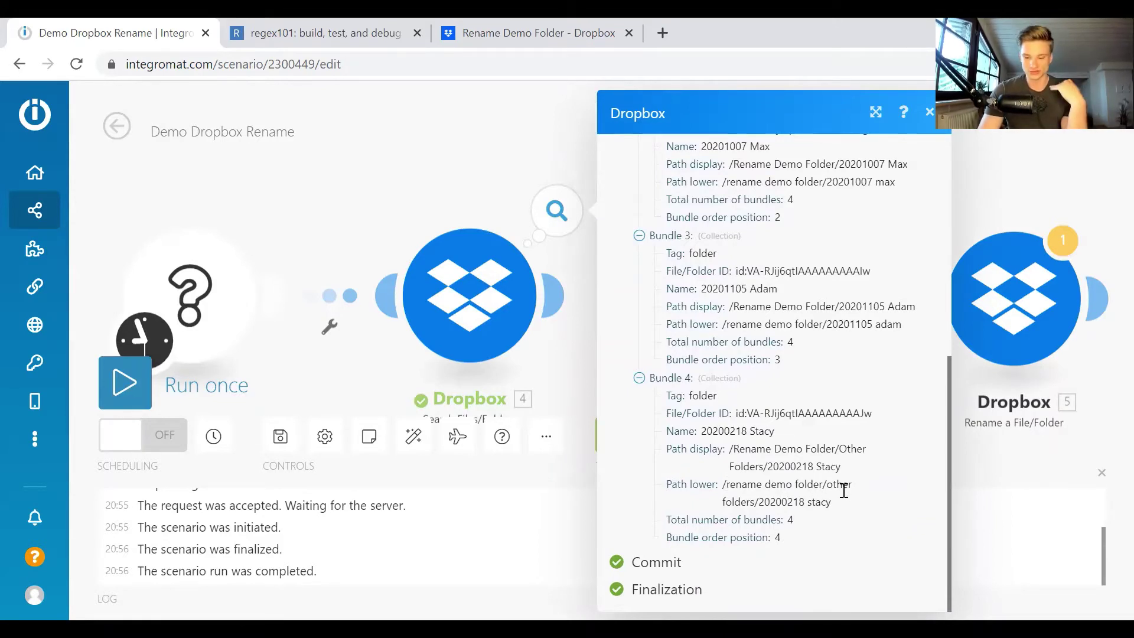
Examine the subfolder, date and name parts of the returned folder paths.
{"action": "mouse_move", "coordinate": [826, 485]}
{"action": "left_mouse_down"}
{"action": "mouse_move", "coordinate": [718, 506]}
{"action": "mouse_move", "coordinate": [831, 501]}
{"action": "left_mouse_up"}
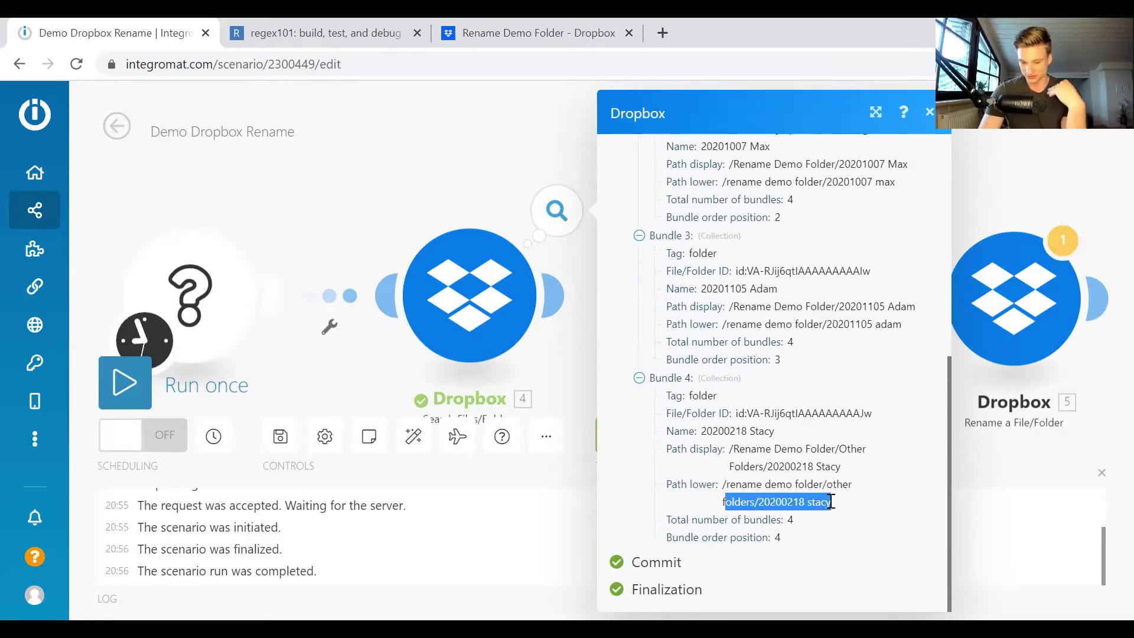
{"action": "left_click", "coordinate": [569, 349]}
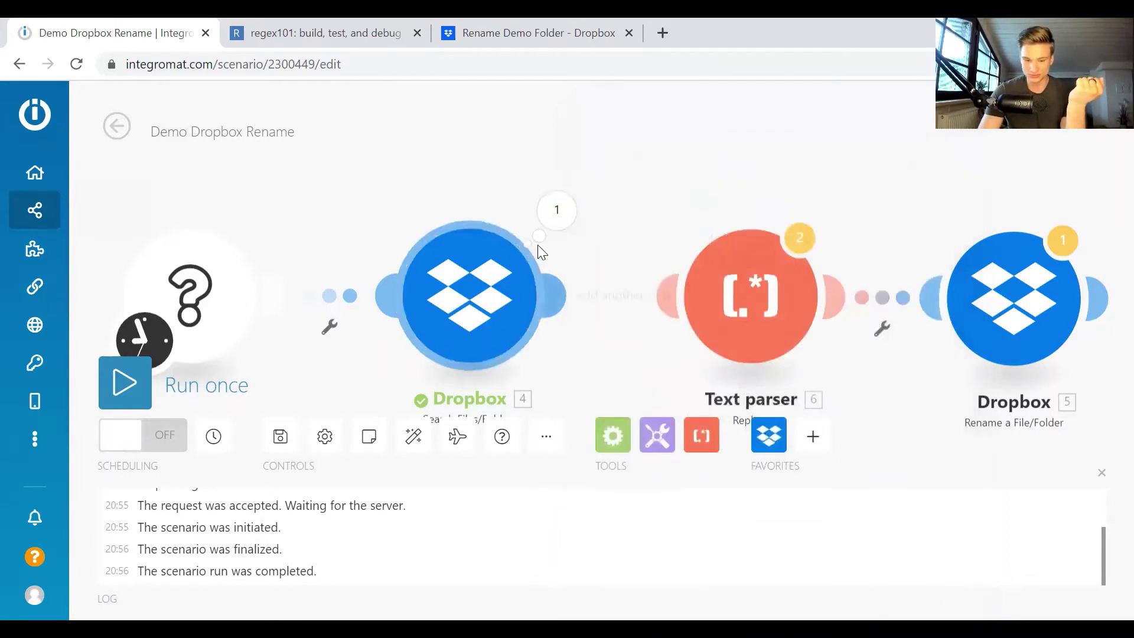
{"action": "left_click", "coordinate": [556, 209]}
{"action": "left_click_drag", "start_coordinate": [891, 455], "coordinate": [839, 458]}
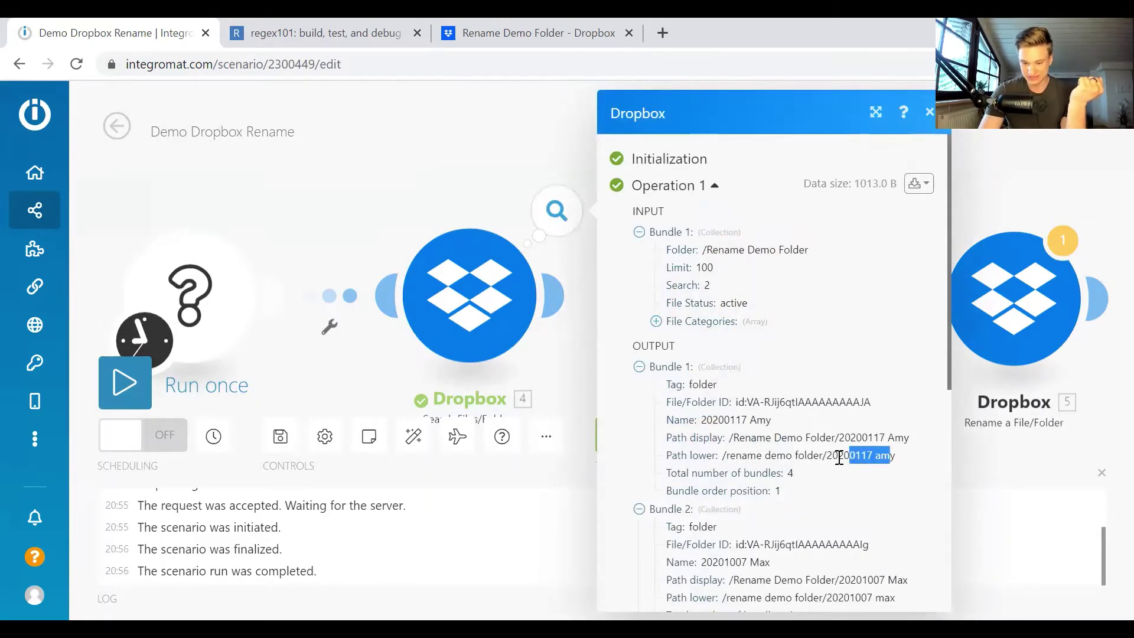
{"action": "left_click", "coordinate": [579, 304]}
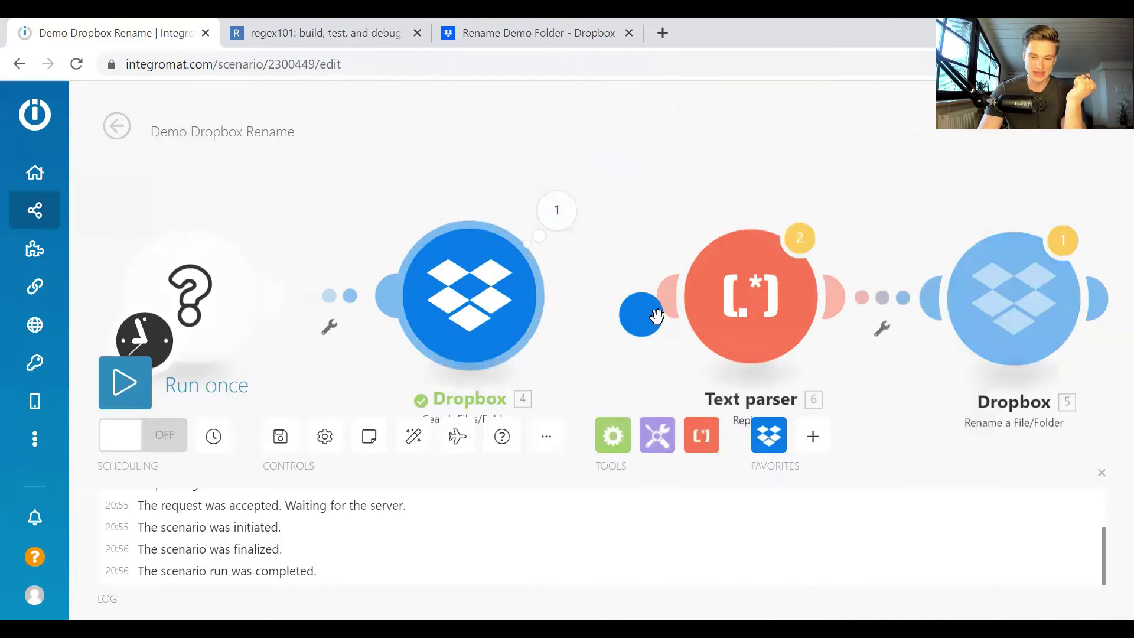
Reconnect the Dropbox search to the Text parser and open the parser's replace settings.
{"action": "left_click_drag", "start_coordinate": [657, 316], "coordinate": [676, 295]}
{"action": "left_click_drag", "start_coordinate": [679, 160], "coordinate": [561, 145]}
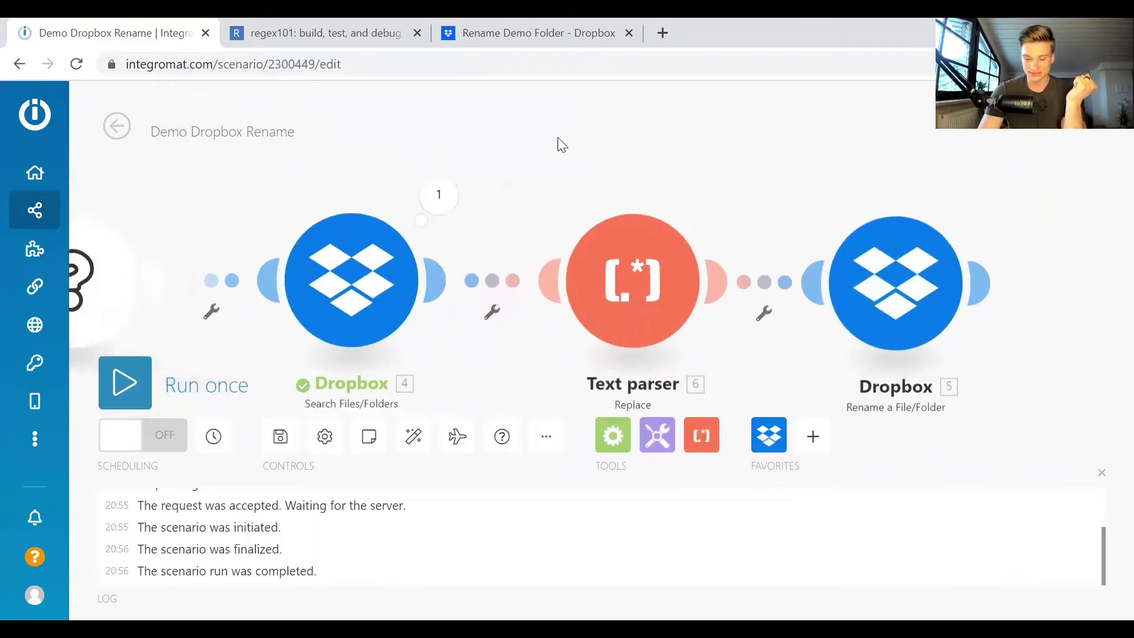
{"action": "left_click", "coordinate": [598, 241]}
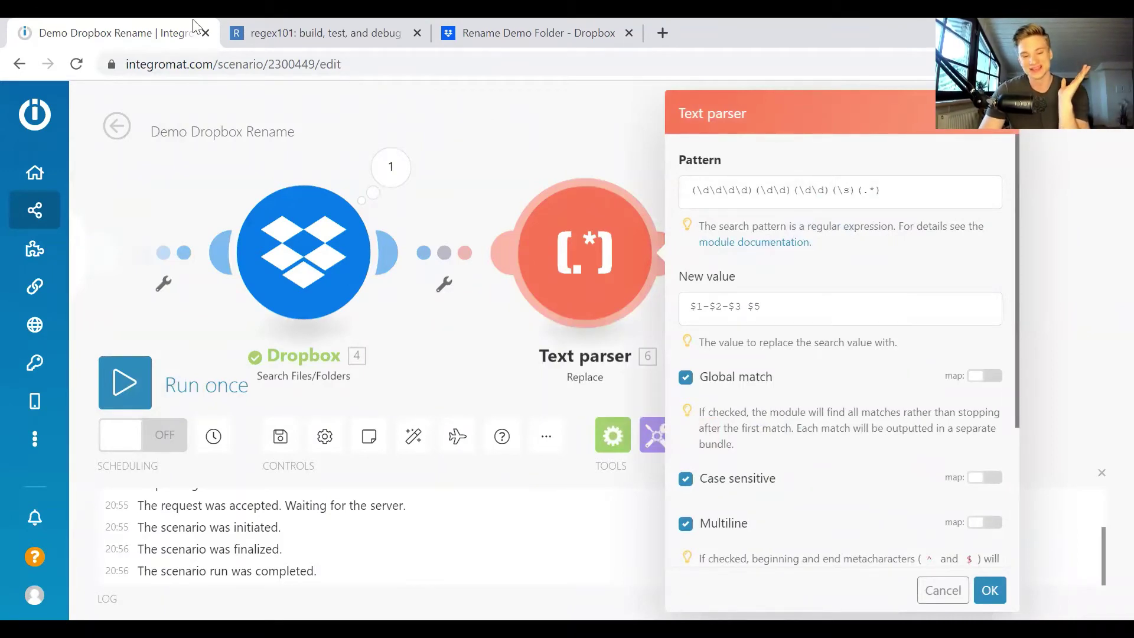
{"action": "key", "text": "ctrl+Tab"}
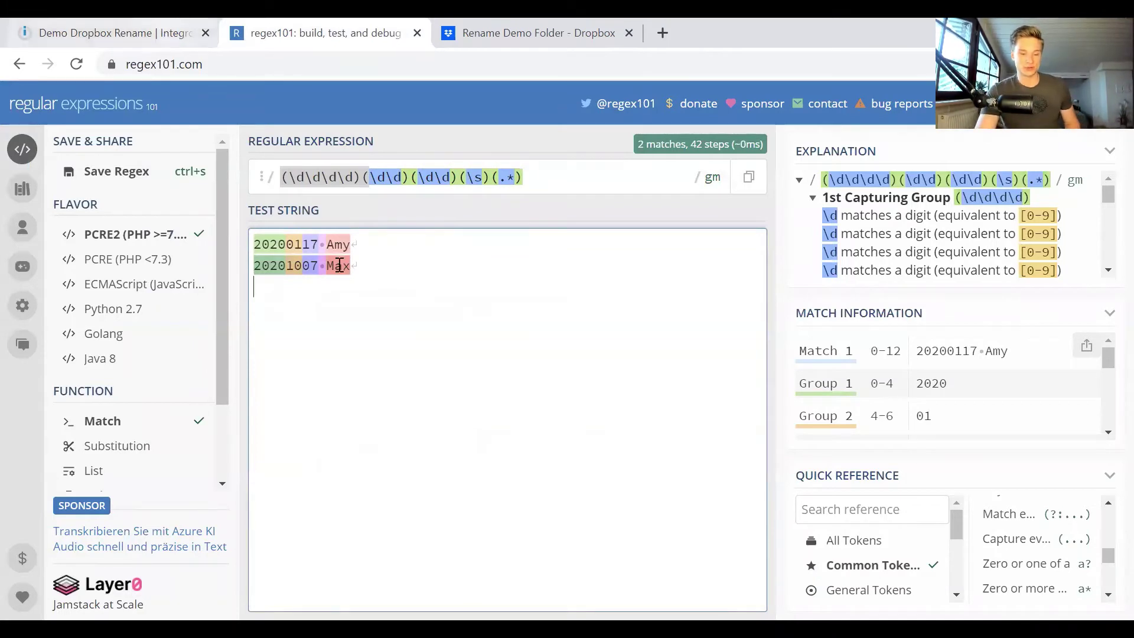
{"action": "left_click_drag", "start_coordinate": [396, 274], "coordinate": [239, 229]}
{"action": "left_click", "coordinate": [588, 326]}
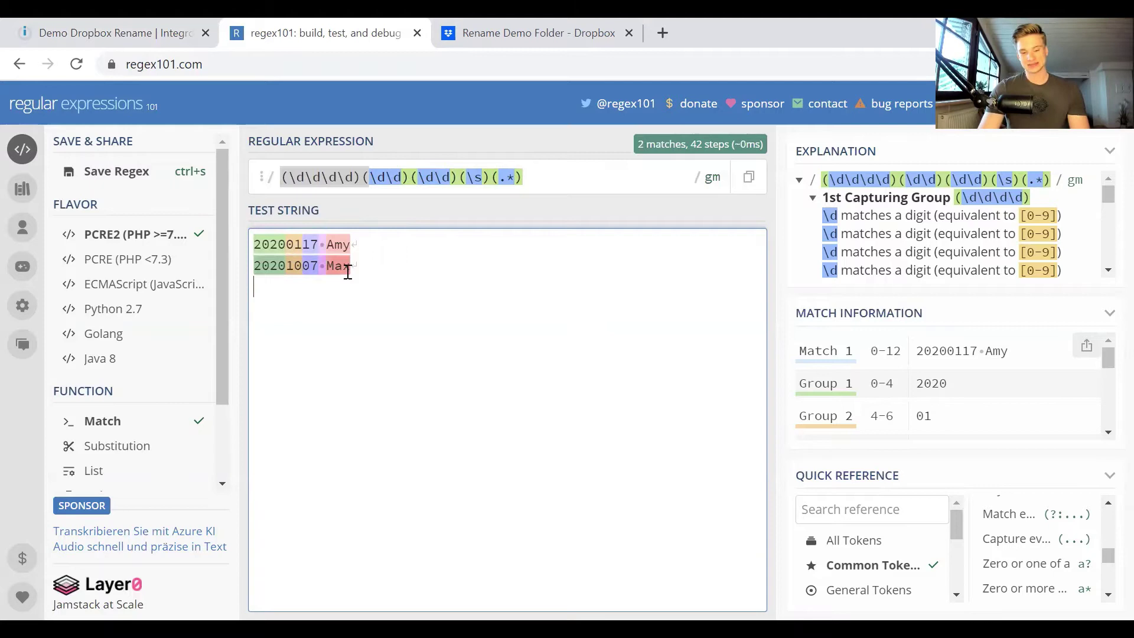
{"action": "mouse_move", "coordinate": [306, 243]}
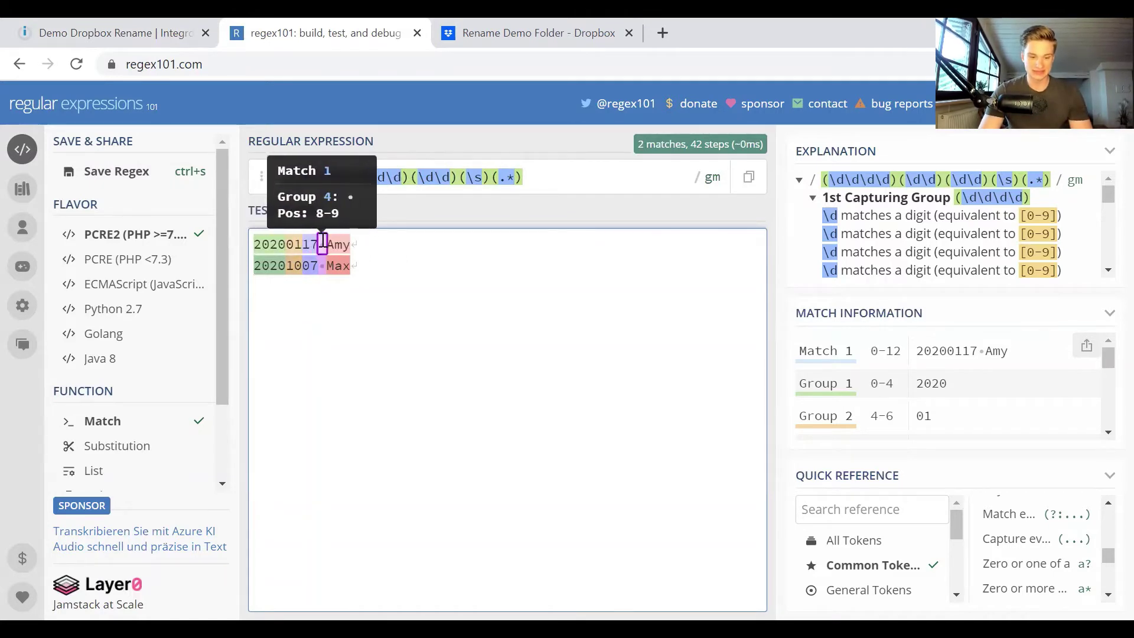
{"action": "mouse_move", "coordinate": [341, 236]}
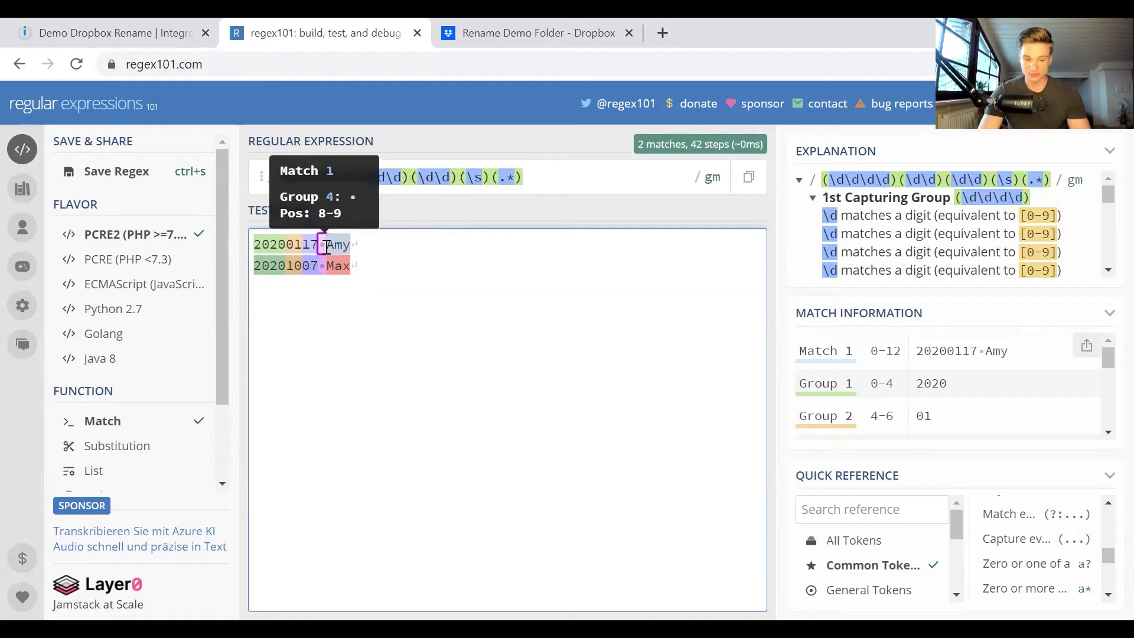
{"action": "left_click", "coordinate": [391, 299]}
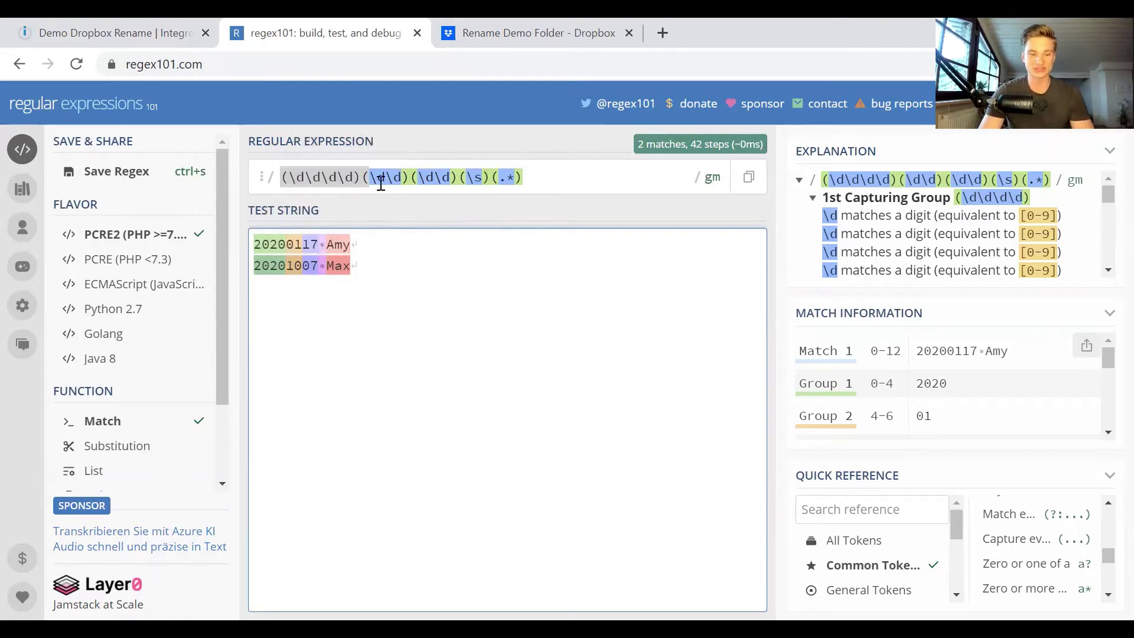
{"action": "left_click", "coordinate": [362, 177]}
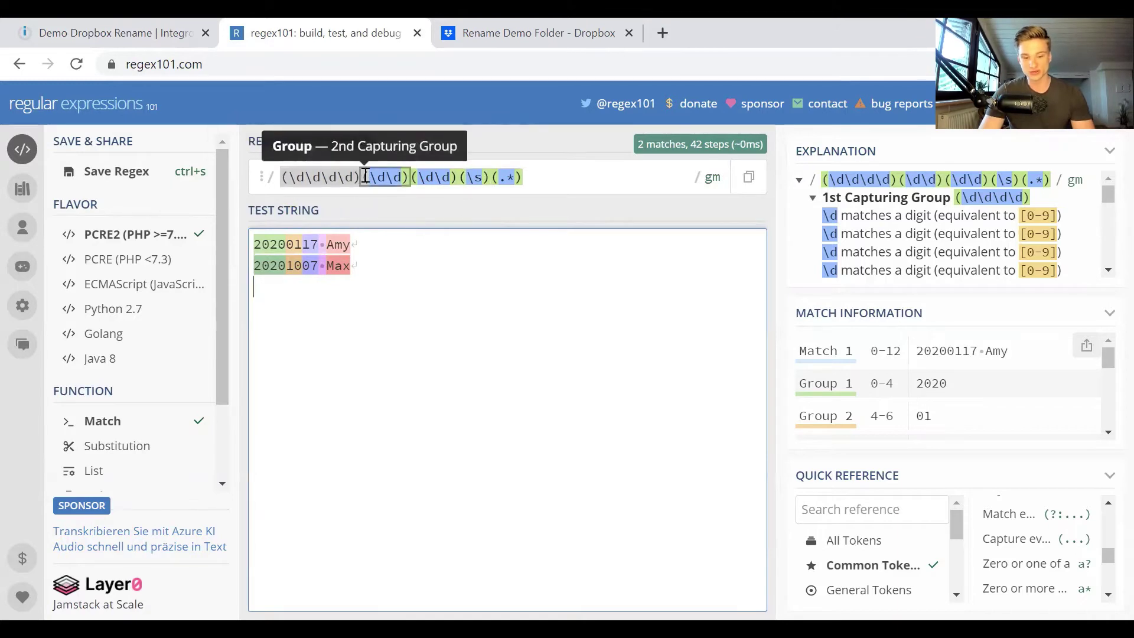
{"action": "left_click", "coordinate": [355, 179]}
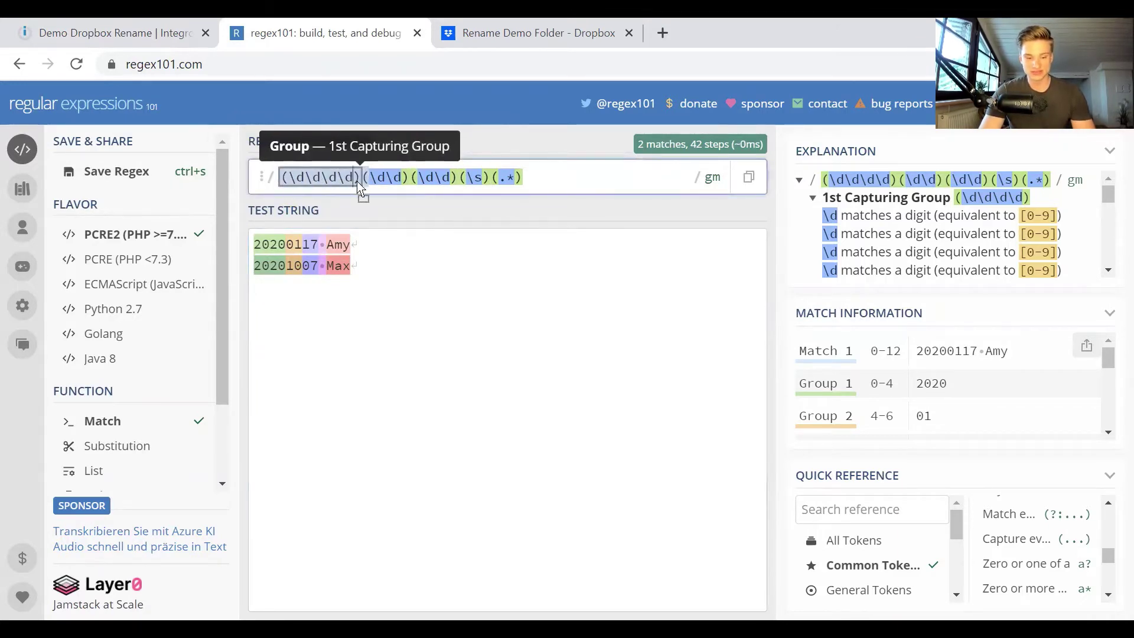
{"action": "left_click", "coordinate": [448, 258]}
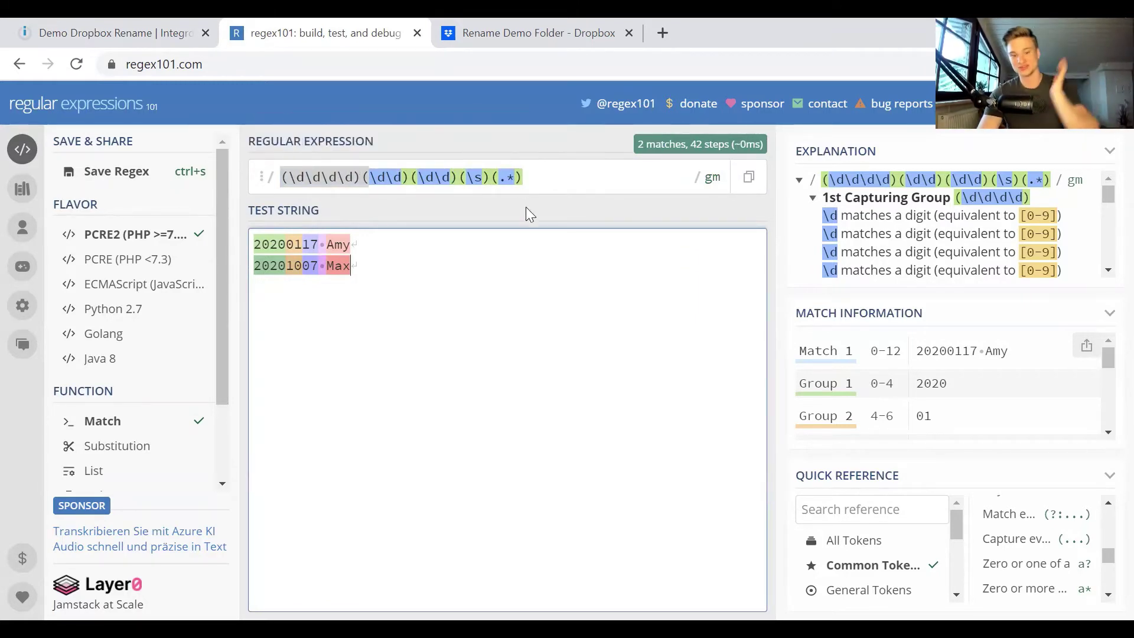
{"action": "left_click", "coordinate": [489, 178]}
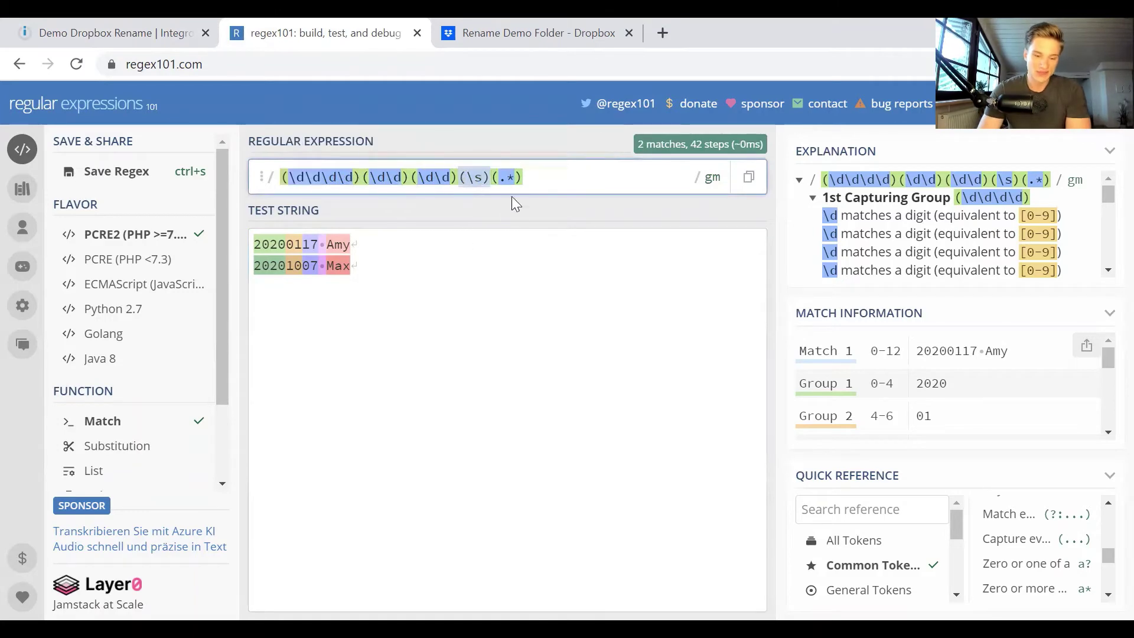
{"action": "left_click", "coordinate": [337, 243]}
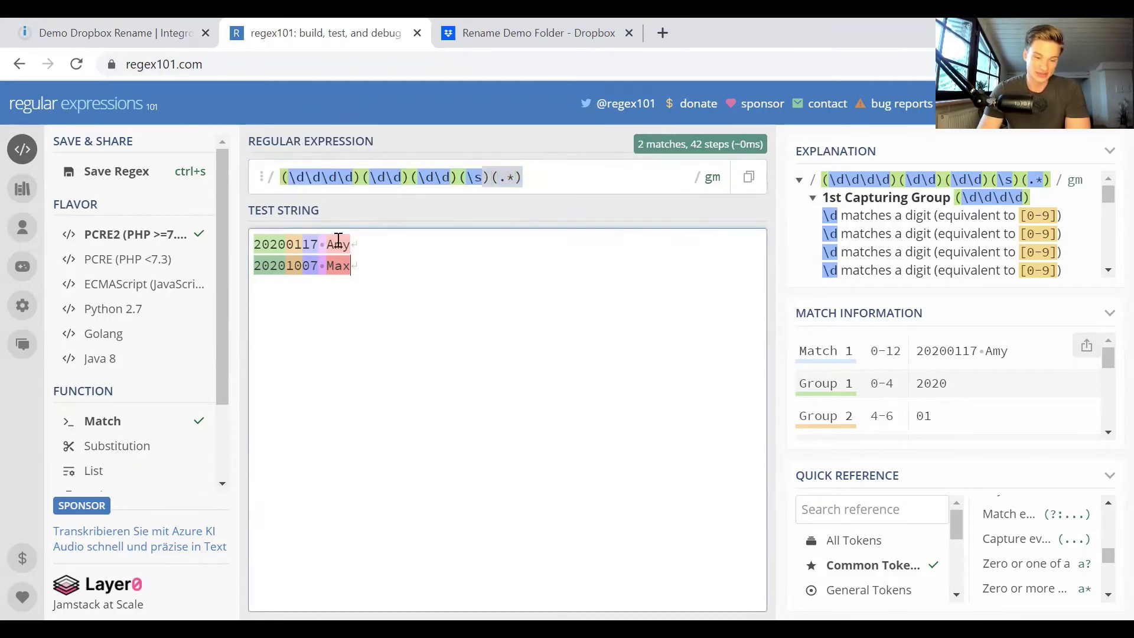
{"action": "left_click", "coordinate": [158, 26]}
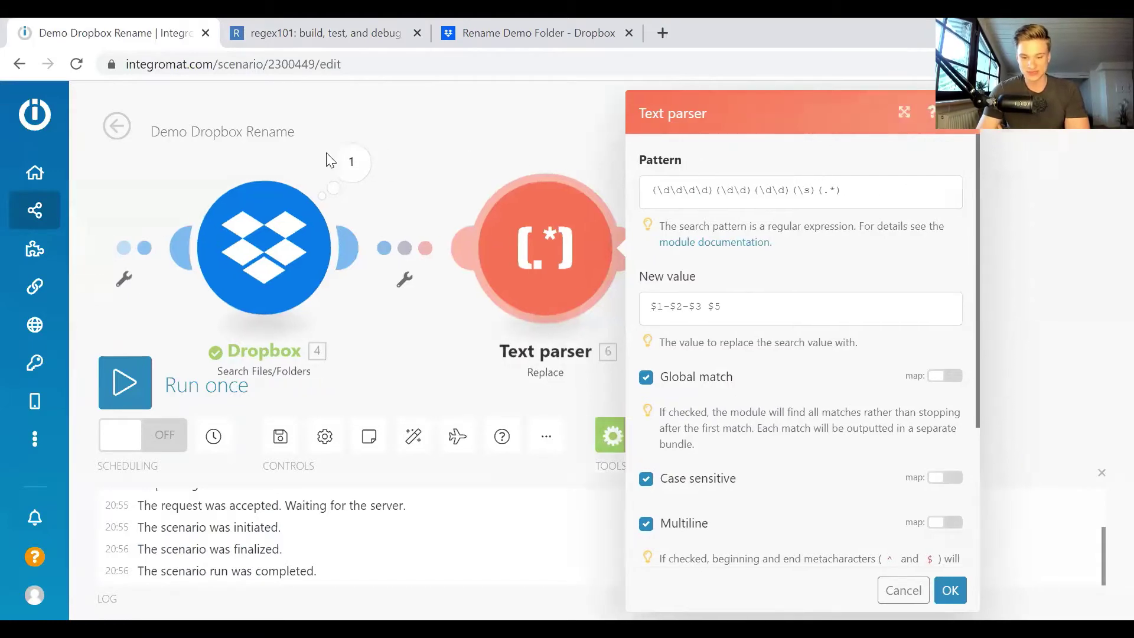
{"action": "left_click_drag", "start_coordinate": [742, 196], "coordinate": [479, 190]}
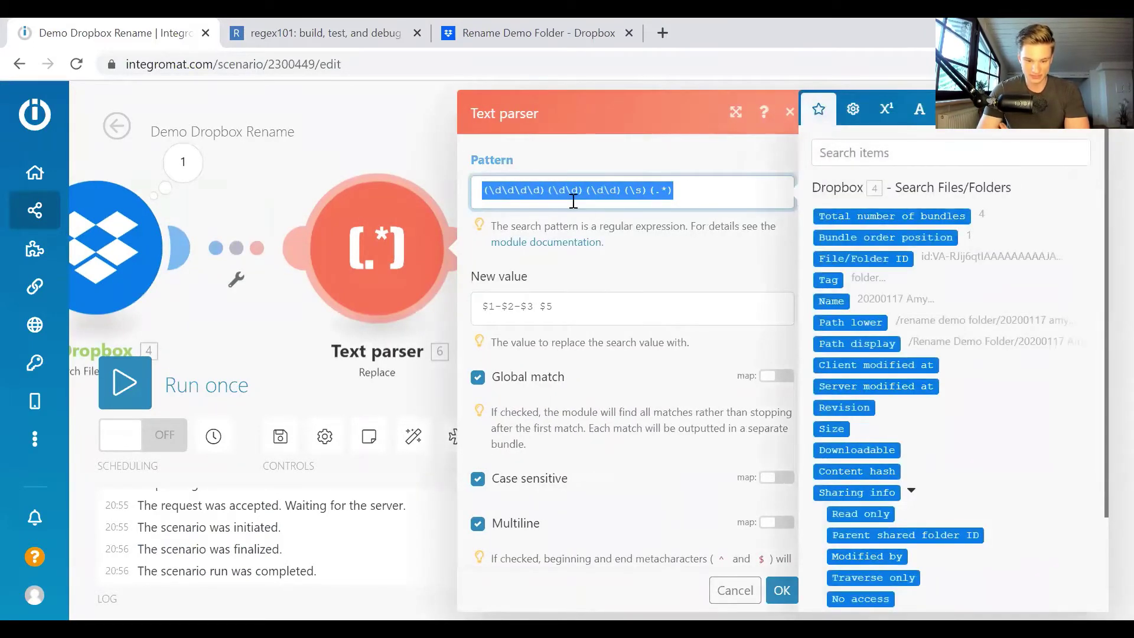
{"action": "left_click", "coordinate": [643, 325]}
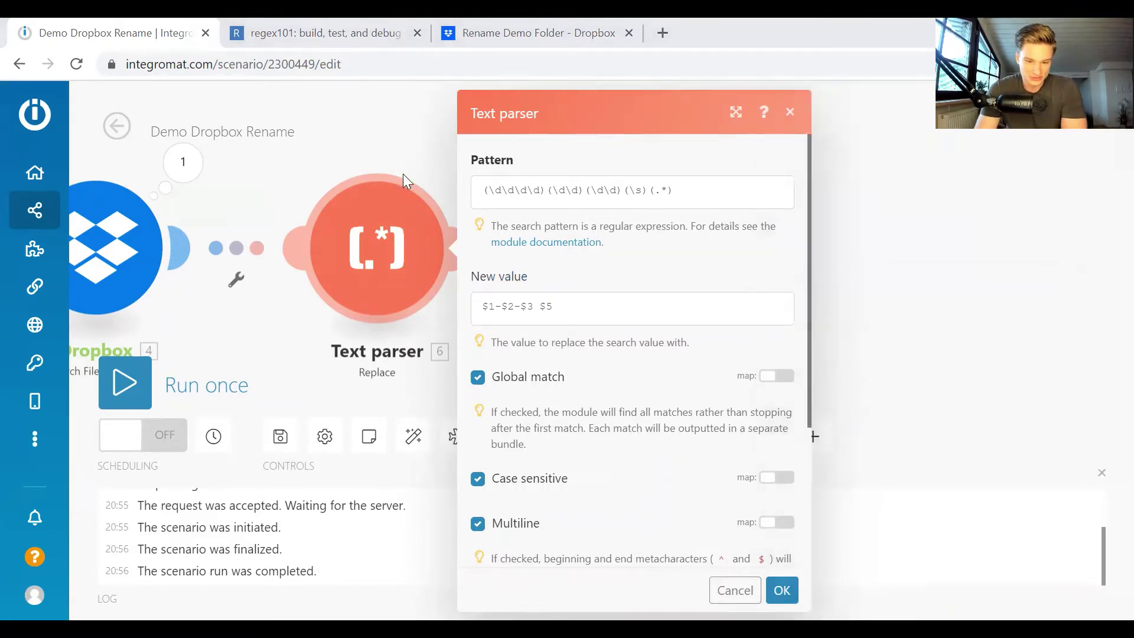
{"action": "left_click", "coordinate": [329, 41]}
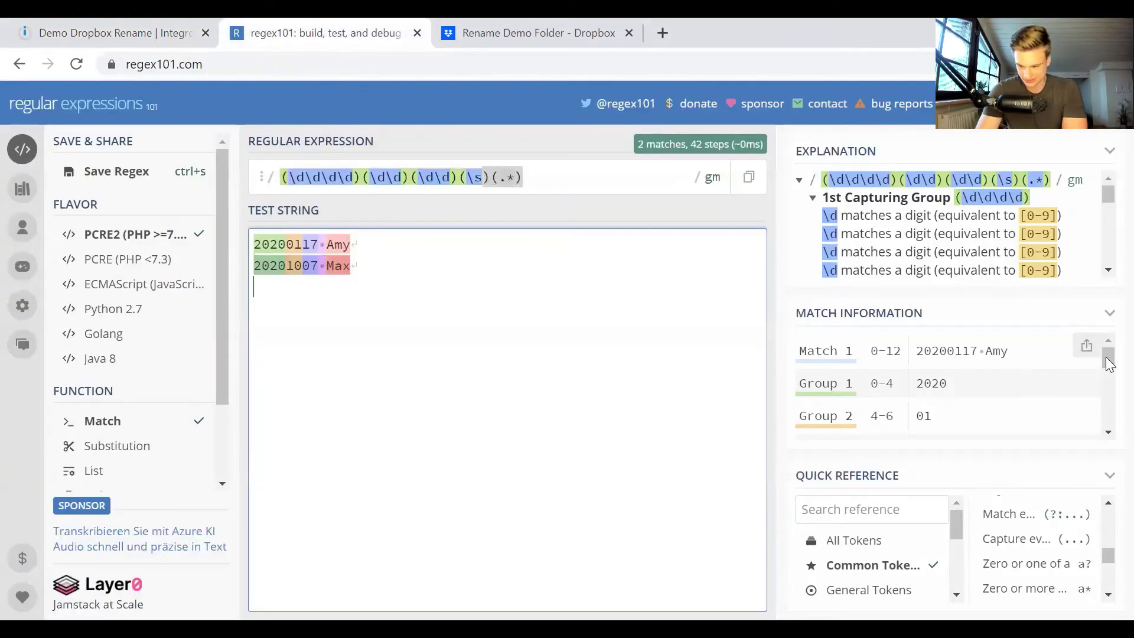
Check capture groups 1–5 of the first regex101 match, then select Integromat's New value $1-$2-$3 $5.
{"action": "left_click_drag", "start_coordinate": [1106, 361], "coordinate": [1109, 374]}
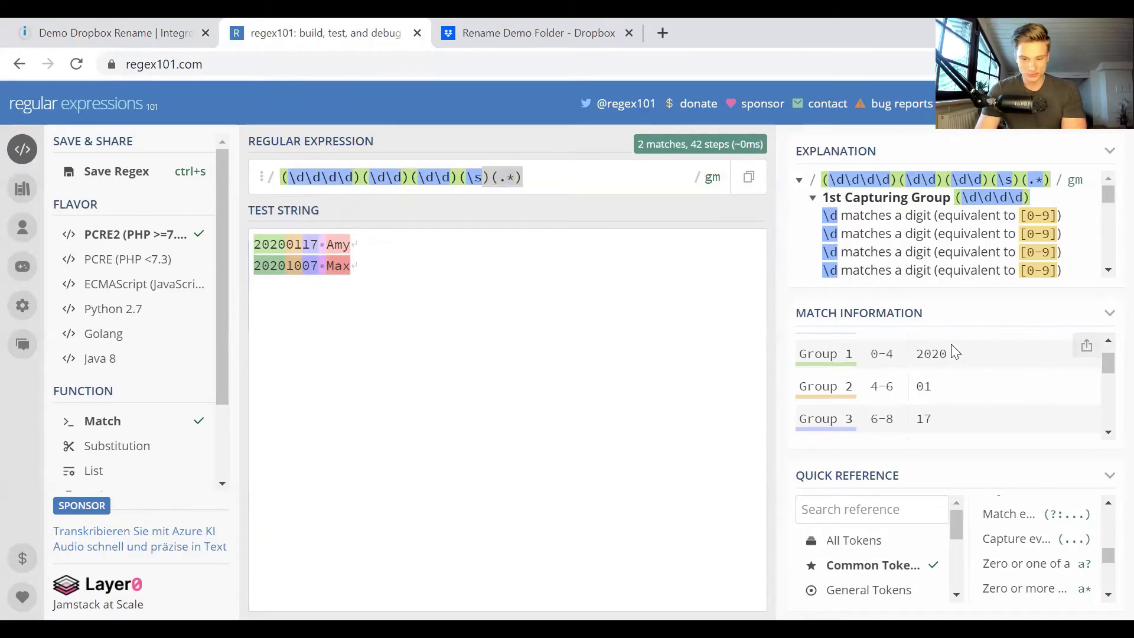
{"action": "left_click_drag", "start_coordinate": [954, 351], "coordinate": [932, 347]}
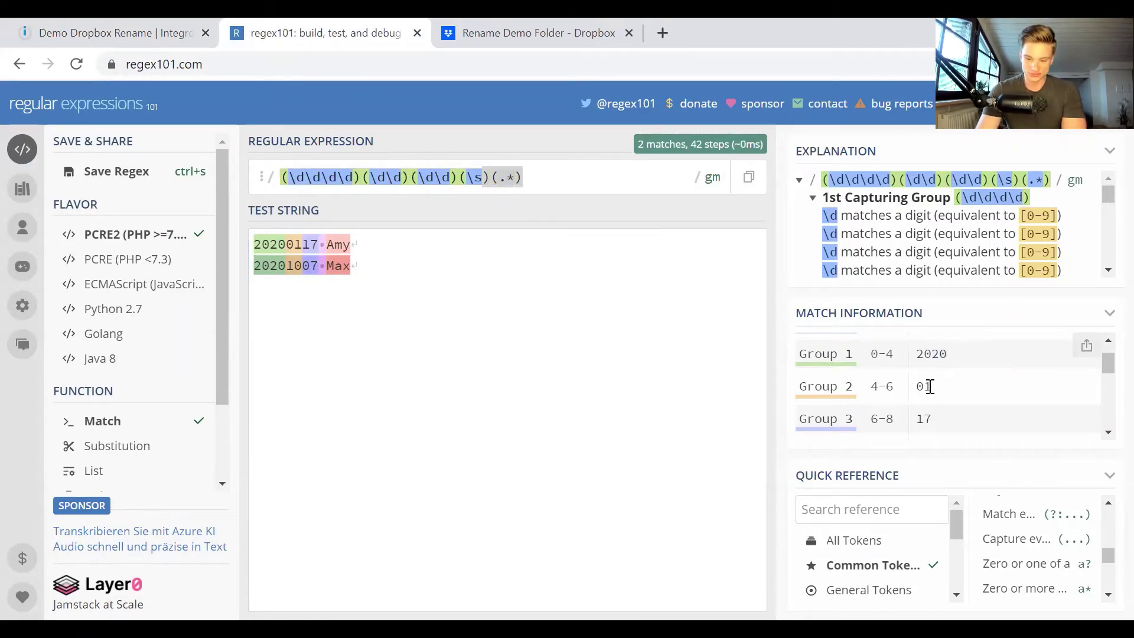
{"action": "scroll", "coordinate": [928, 384], "scroll_direction": "down", "scroll_amount": 2}
{"action": "scroll", "coordinate": [930, 390], "scroll_direction": "up", "scroll_amount": 2}
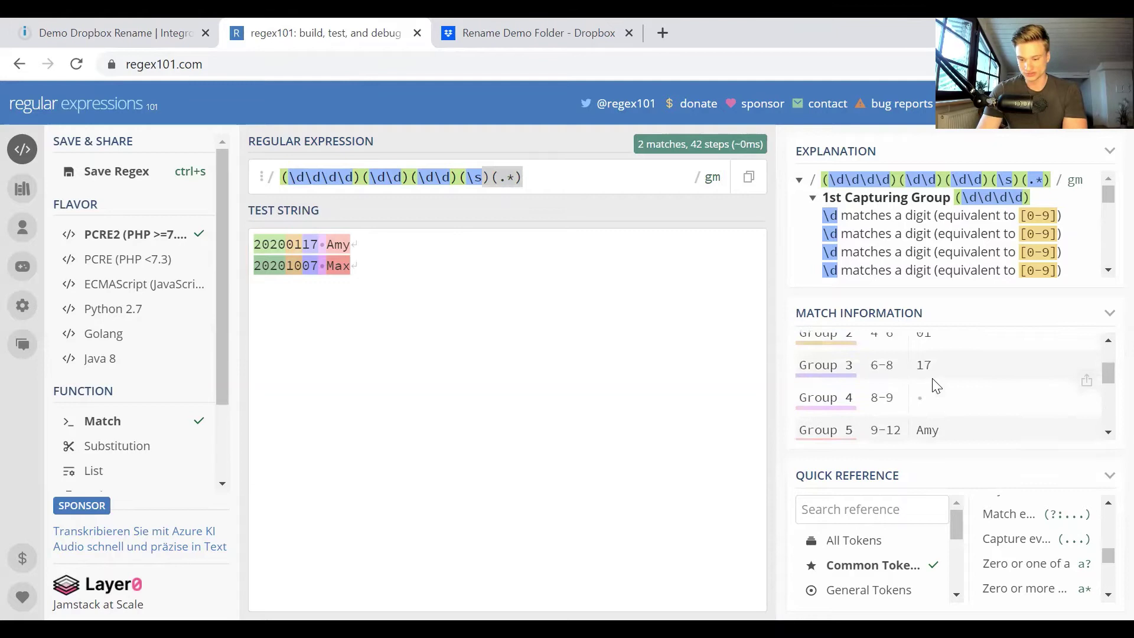
{"action": "double_click", "coordinate": [927, 414]}
{"action": "scroll", "coordinate": [928, 416], "scroll_direction": "down", "scroll_amount": 1}
{"action": "scroll", "coordinate": [928, 417], "scroll_direction": "down", "scroll_amount": 1}
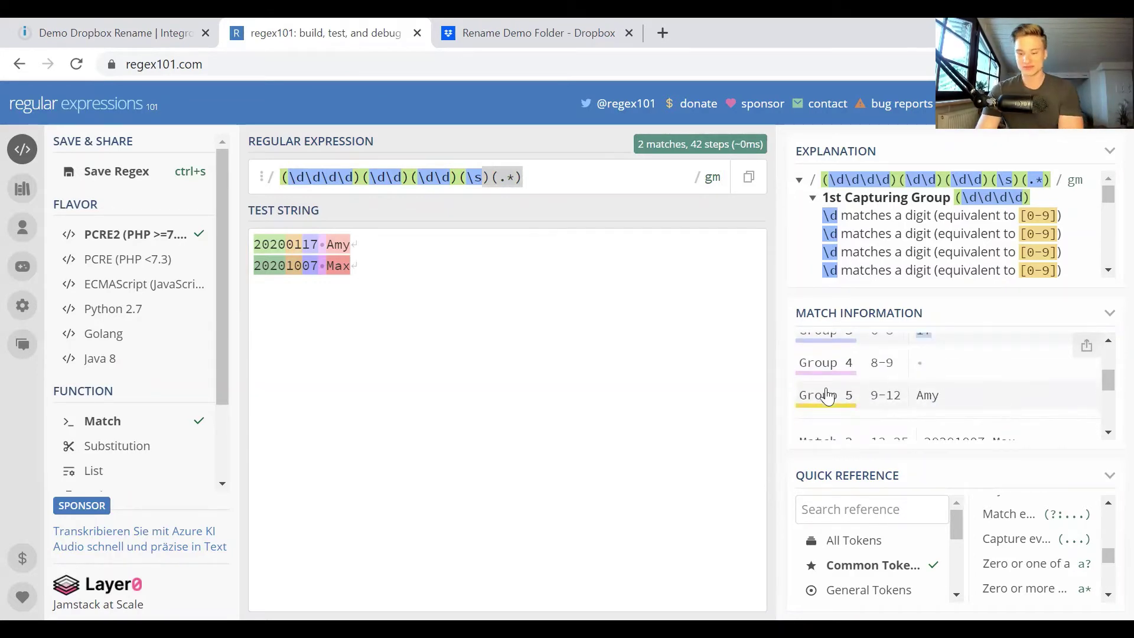
{"action": "left_click", "coordinate": [317, 293]}
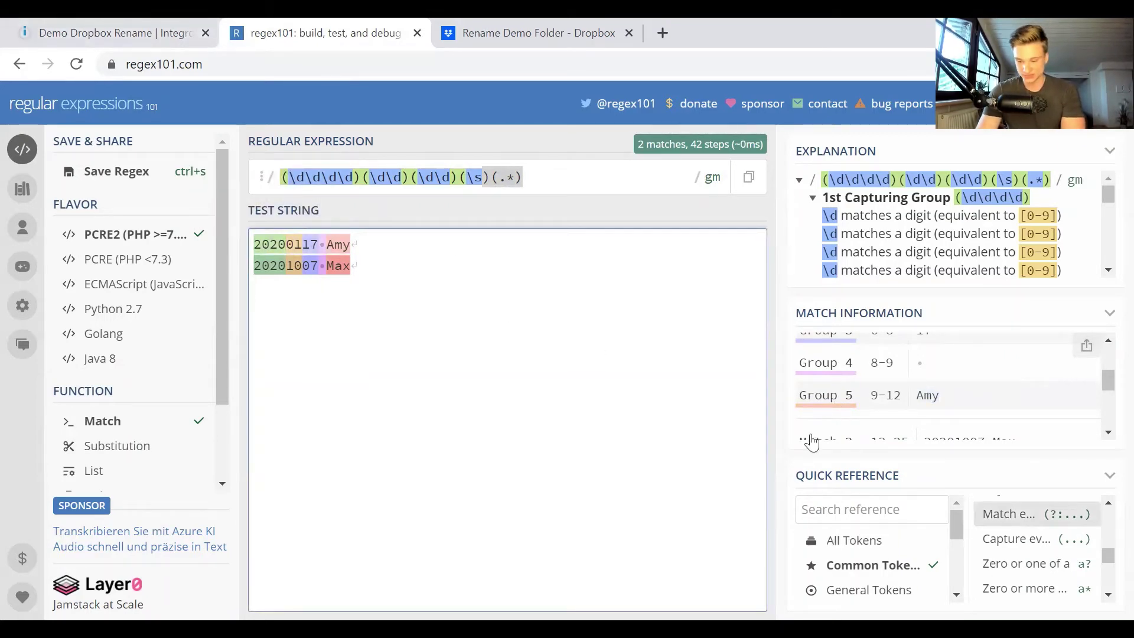
{"action": "left_click", "coordinate": [131, 26]}
{"action": "left_click_drag", "start_coordinate": [609, 309], "coordinate": [480, 307]}
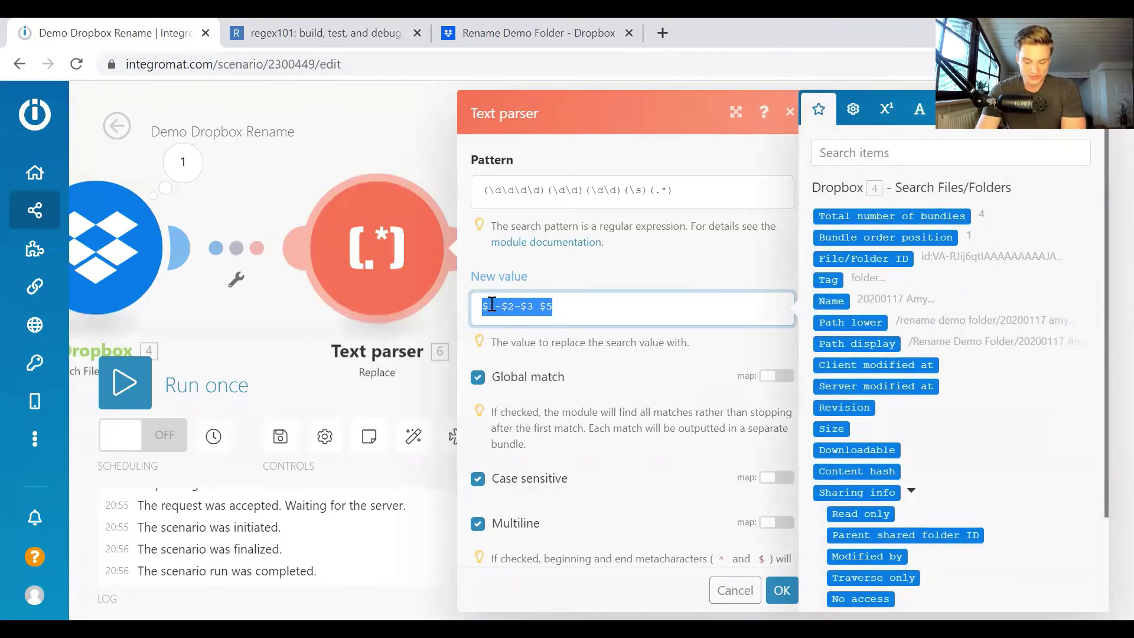
Compare the $1 group reference in New value against the regex101 capture groups.
{"action": "double_click", "coordinate": [492, 307]}
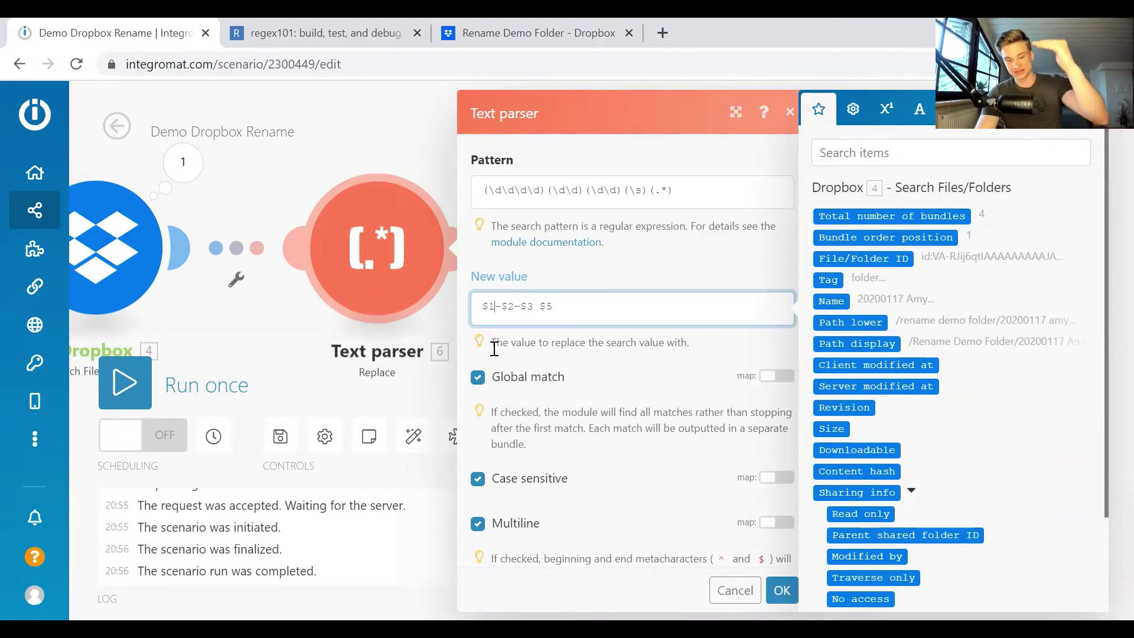
{"action": "left_click", "coordinate": [422, 85]}
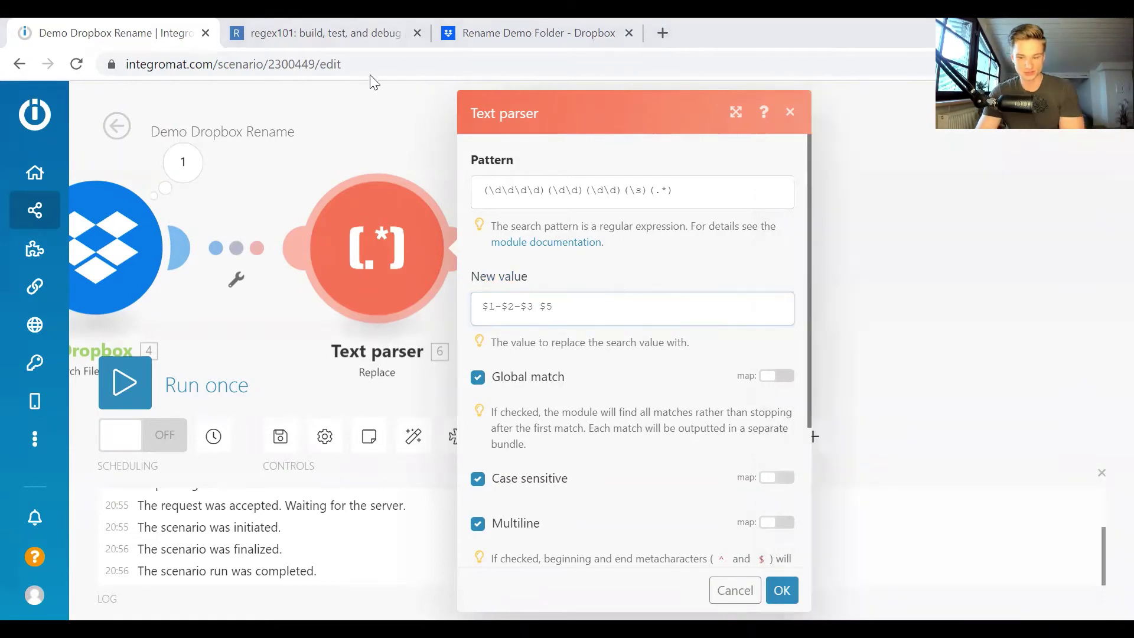
{"action": "left_click", "coordinate": [385, 48]}
{"action": "scroll", "coordinate": [947, 378], "scroll_direction": "up", "scroll_amount": 3}
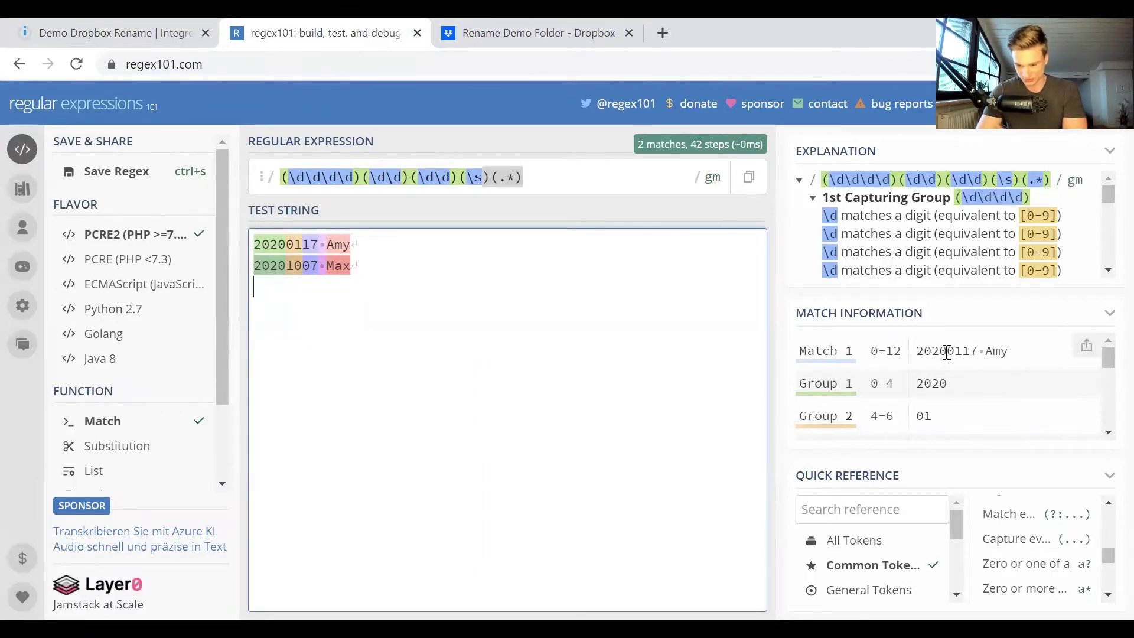
{"action": "scroll", "coordinate": [930, 387], "scroll_direction": "down", "scroll_amount": 3}
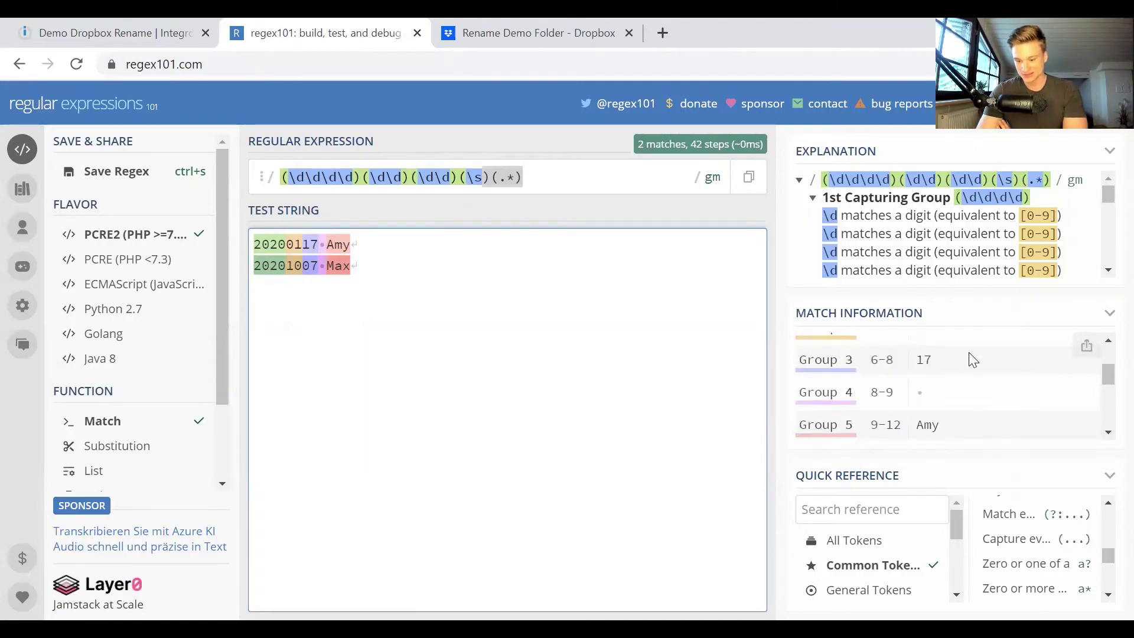
{"action": "scroll", "coordinate": [957, 384], "scroll_direction": "up", "scroll_amount": 3}
{"action": "scroll", "coordinate": [945, 414], "scroll_direction": "down", "scroll_amount": 2}
{"action": "scroll", "coordinate": [921, 383], "scroll_direction": "down", "scroll_amount": 1}
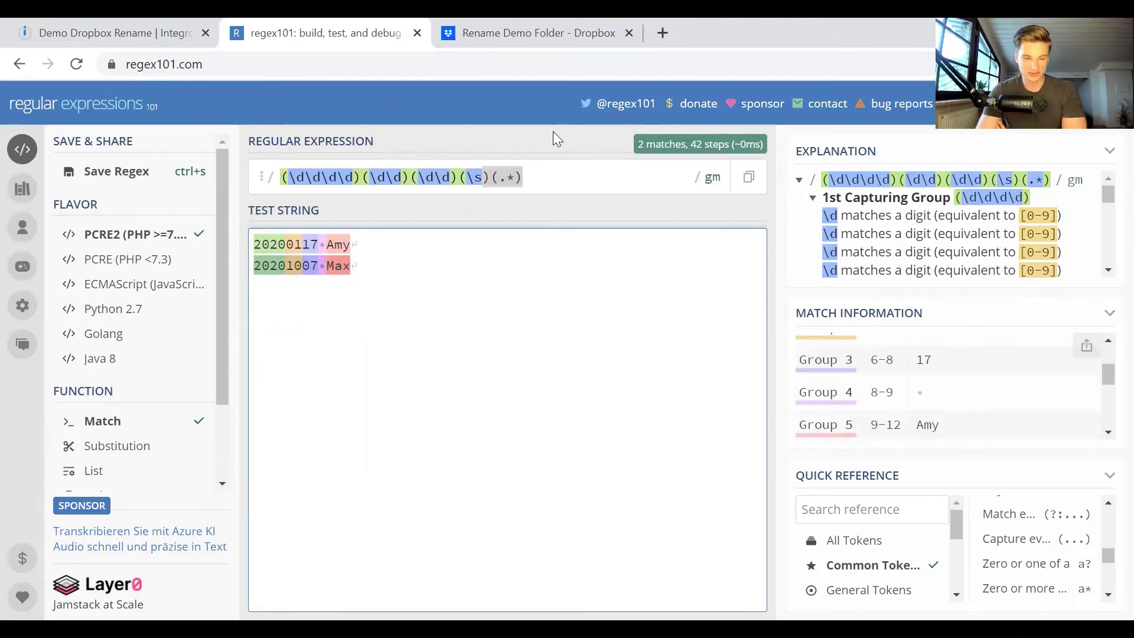
{"action": "left_click", "coordinate": [106, 32]}
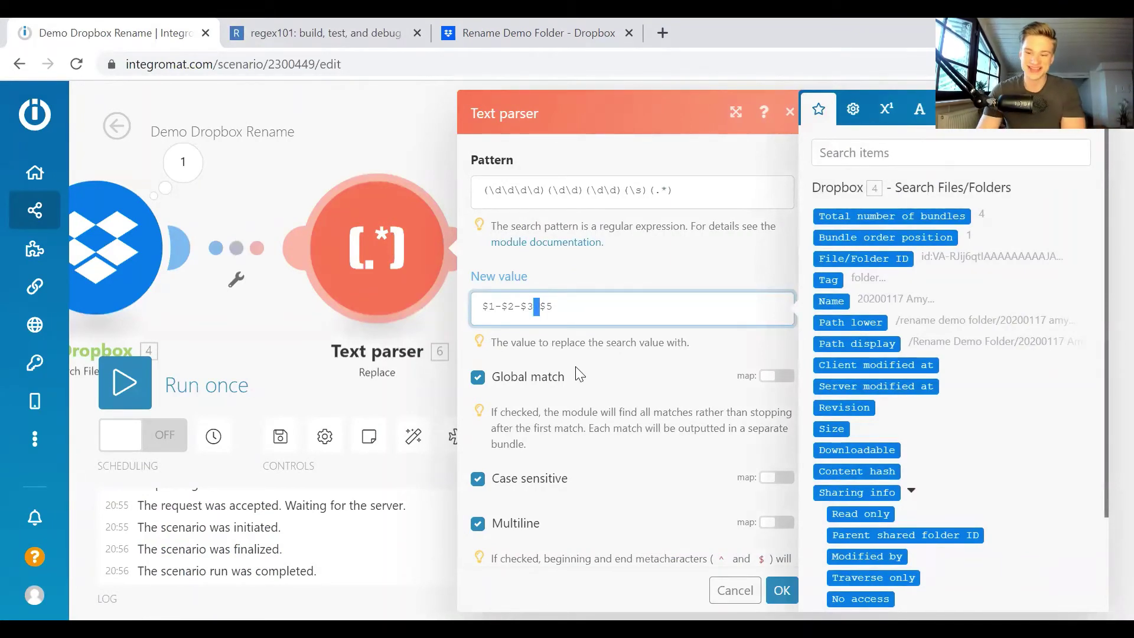
Verify the $5 reference and Text mapped to the folder Name, then save the Text parser settings.
{"action": "double_click", "coordinate": [544, 306]}
{"action": "left_click", "coordinate": [578, 254]}
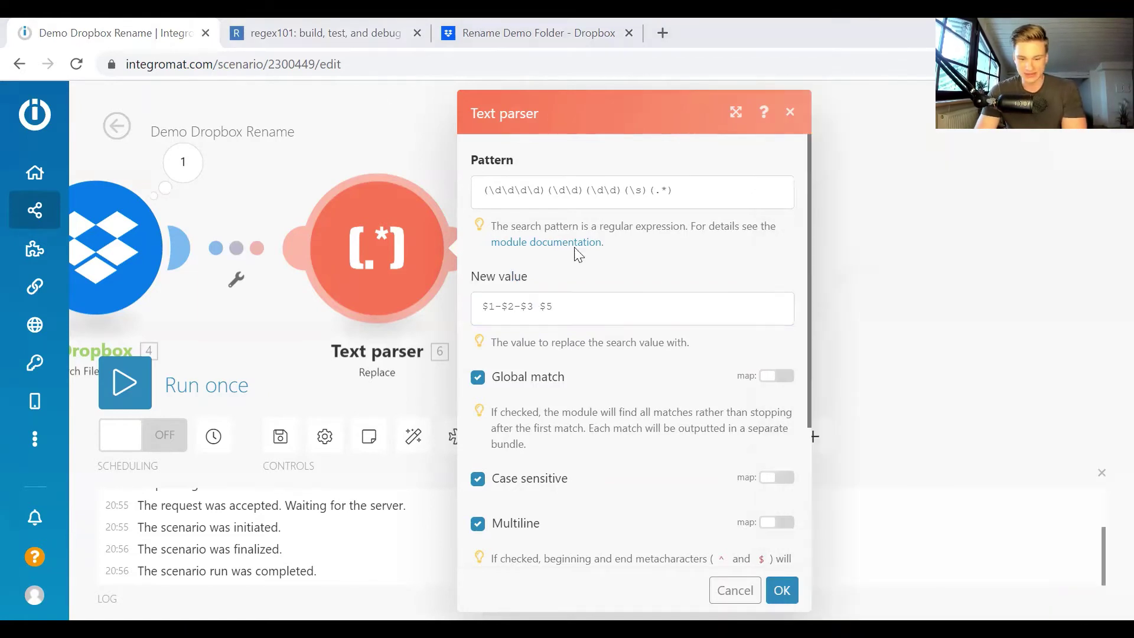
{"action": "left_click", "coordinate": [313, 33]}
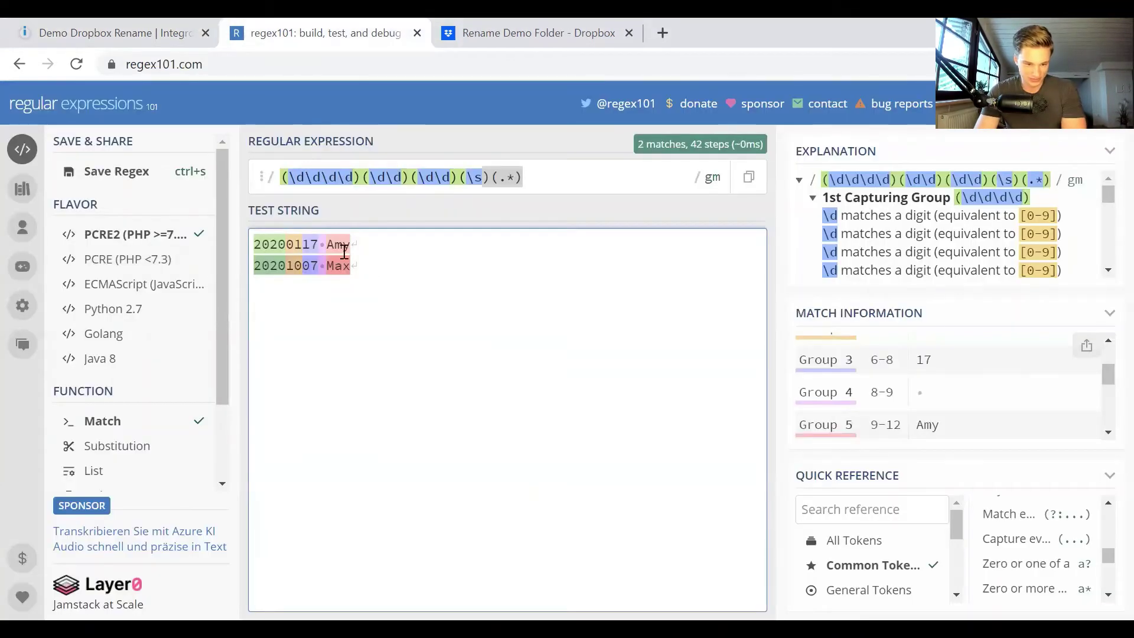
{"action": "scroll", "coordinate": [921, 378], "scroll_direction": "down", "scroll_amount": 4}
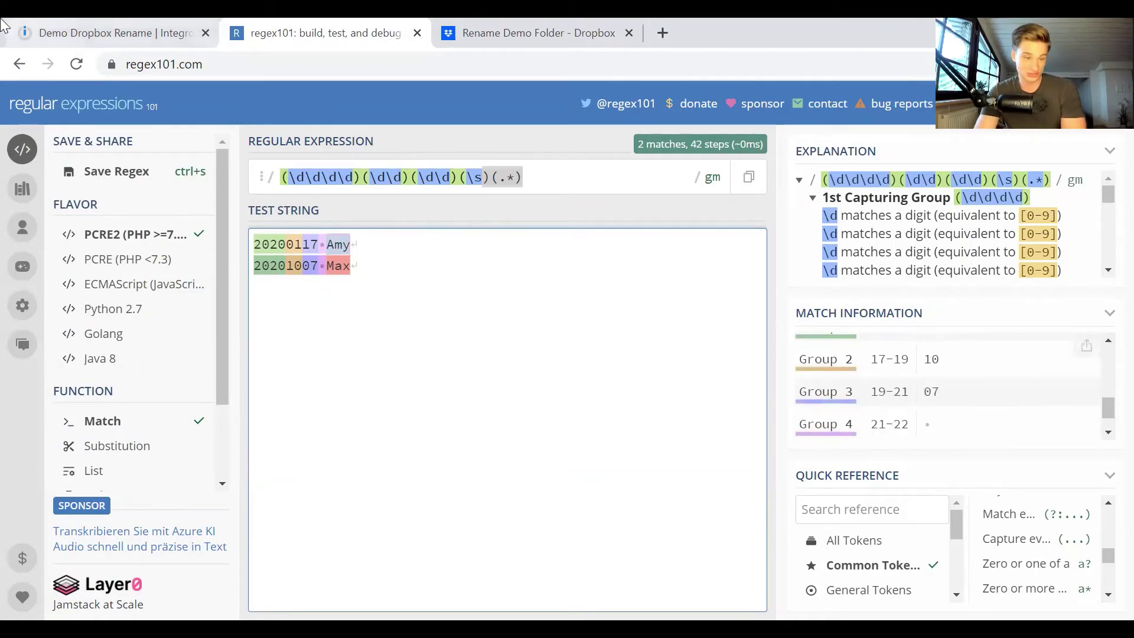
{"action": "left_click", "coordinate": [59, 32]}
{"action": "scroll", "coordinate": [578, 531], "scroll_direction": "down", "scroll_amount": 4}
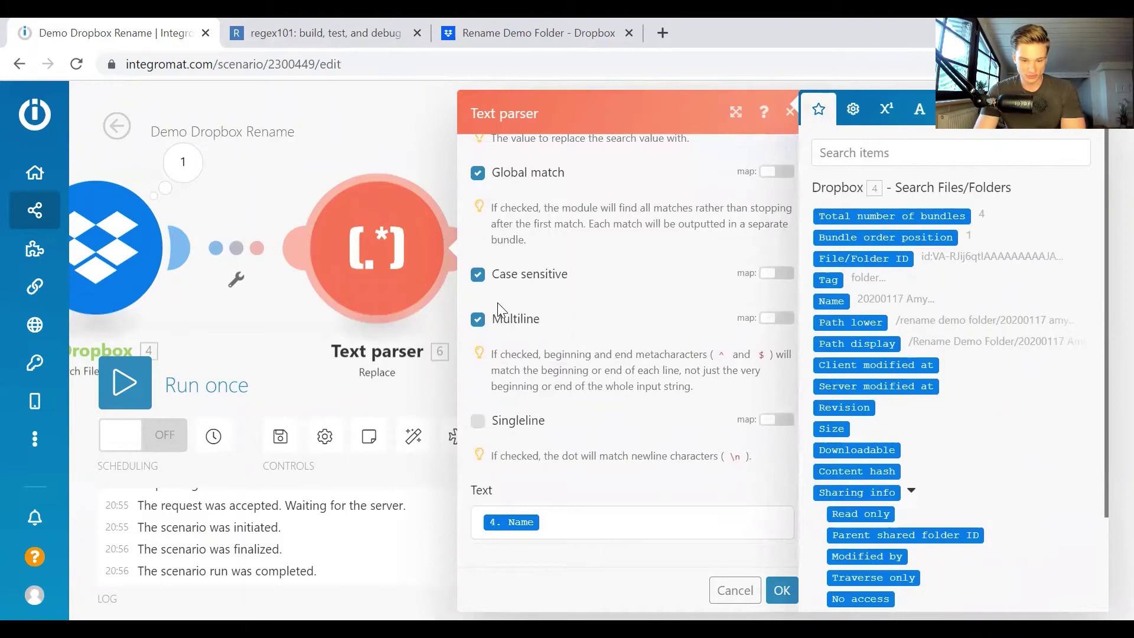
{"action": "left_click", "coordinate": [596, 524]}
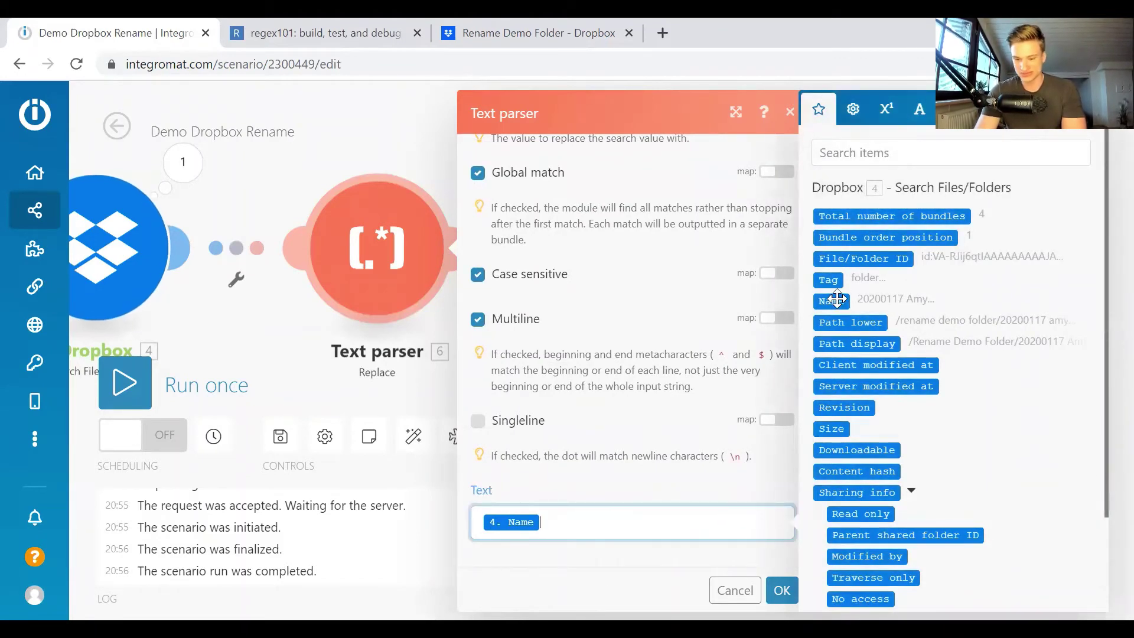
{"action": "left_click", "coordinate": [814, 436]}
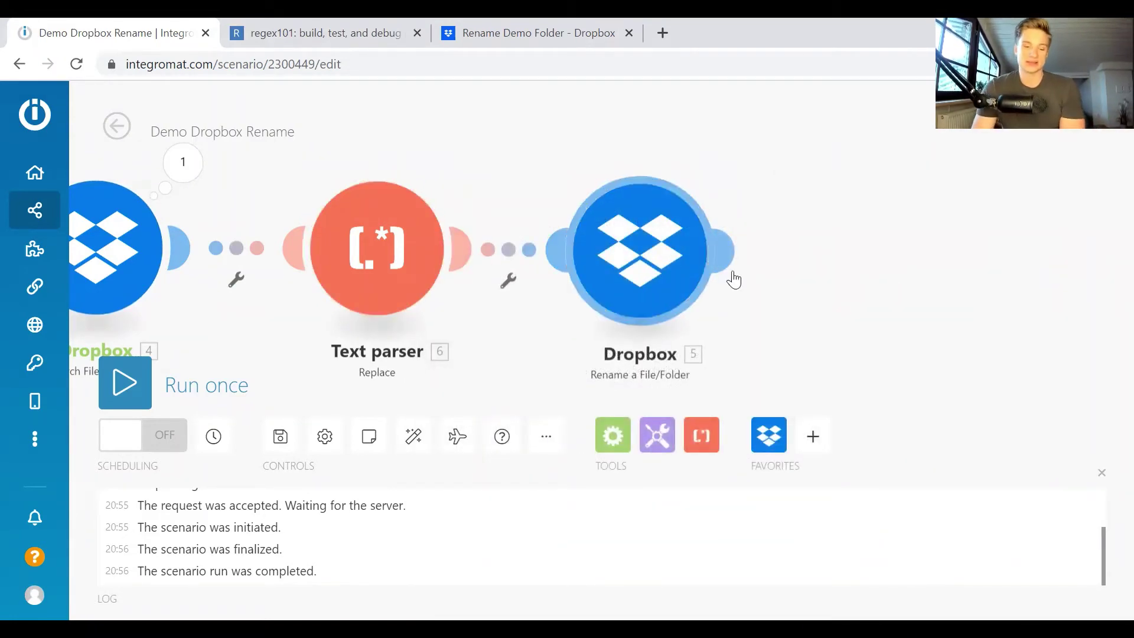
Map 4. Path lower to File/Folder Path and 6. Text to the new name in Dropbox Rename.
{"action": "left_click", "coordinate": [717, 290]}
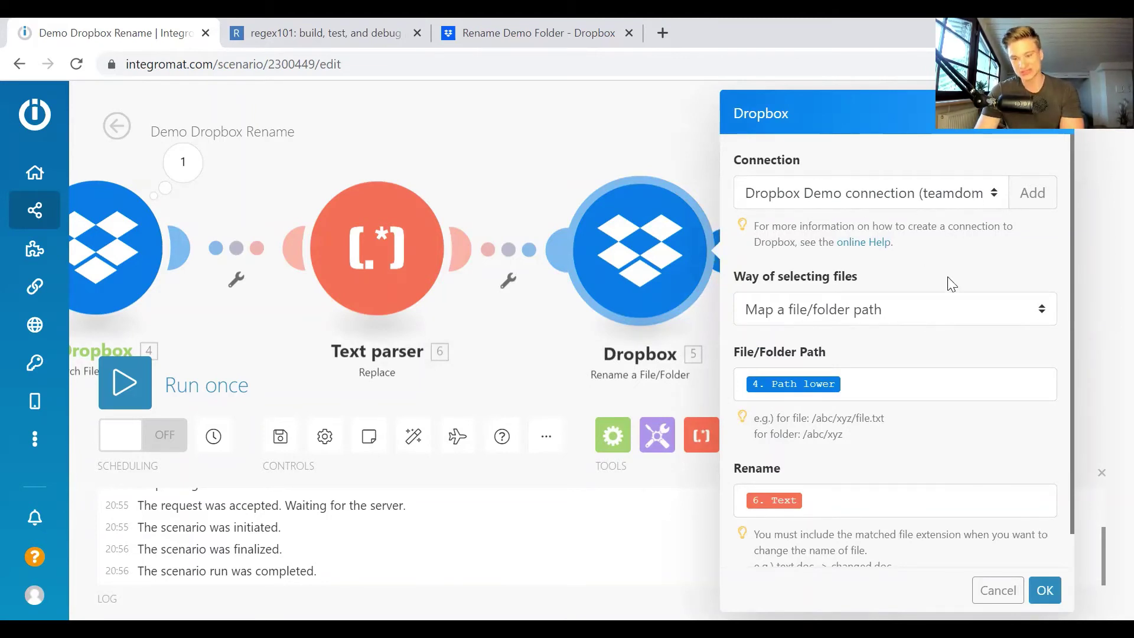
{"action": "scroll", "coordinate": [927, 307], "scroll_direction": "down", "scroll_amount": 1}
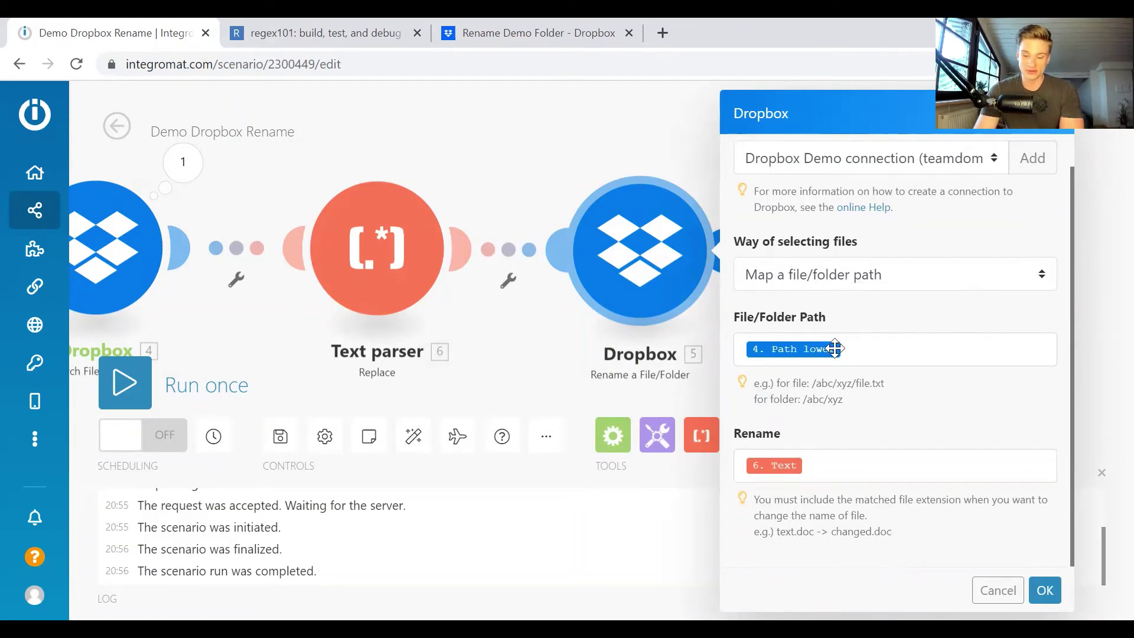
{"action": "left_click", "coordinate": [860, 353]}
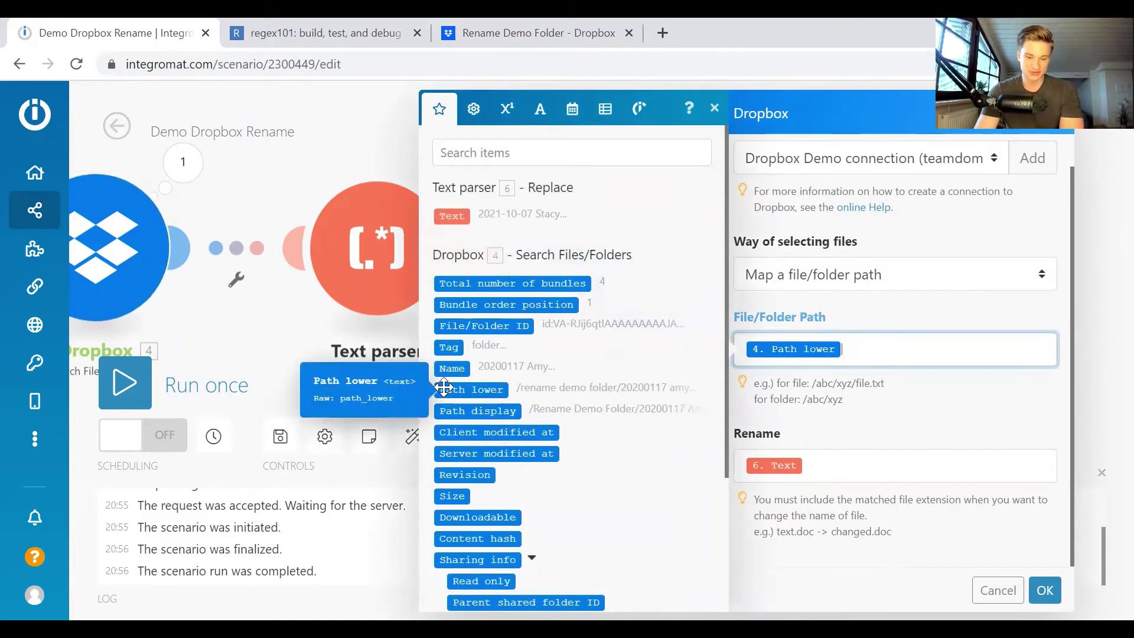
{"action": "left_click", "coordinate": [950, 416]}
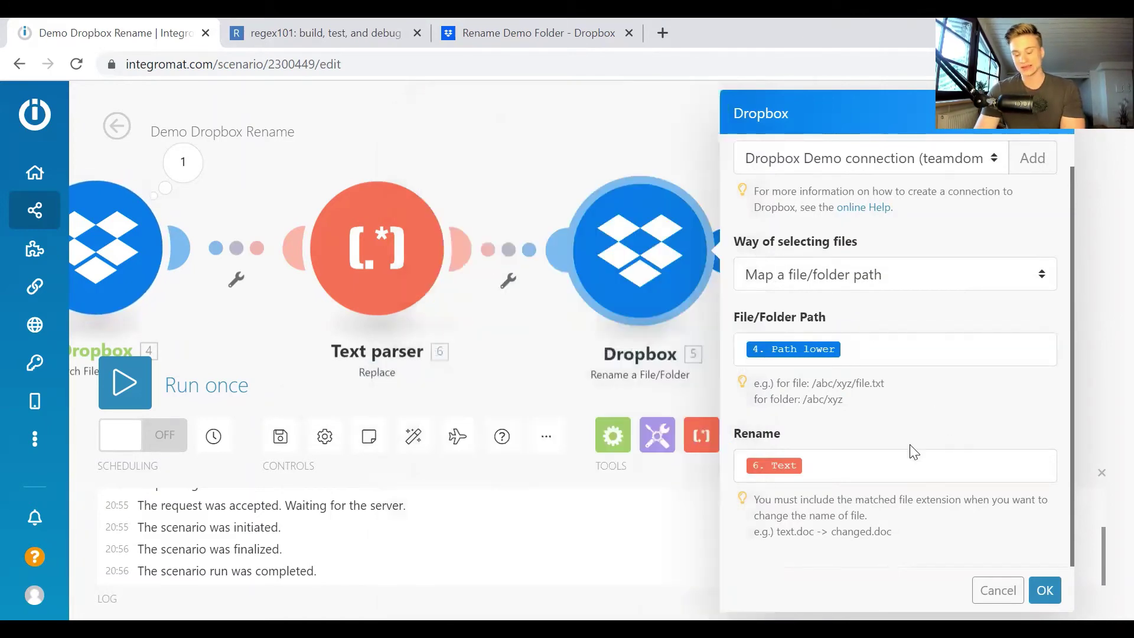
{"action": "left_click", "coordinate": [876, 463]}
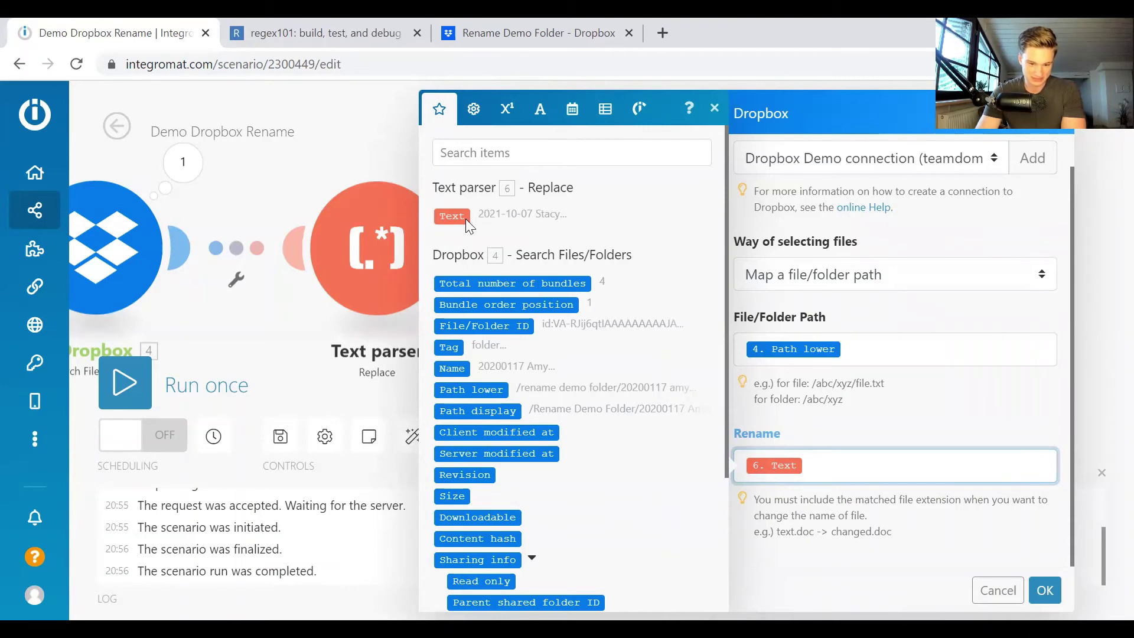
{"action": "left_click", "coordinate": [1044, 590]}
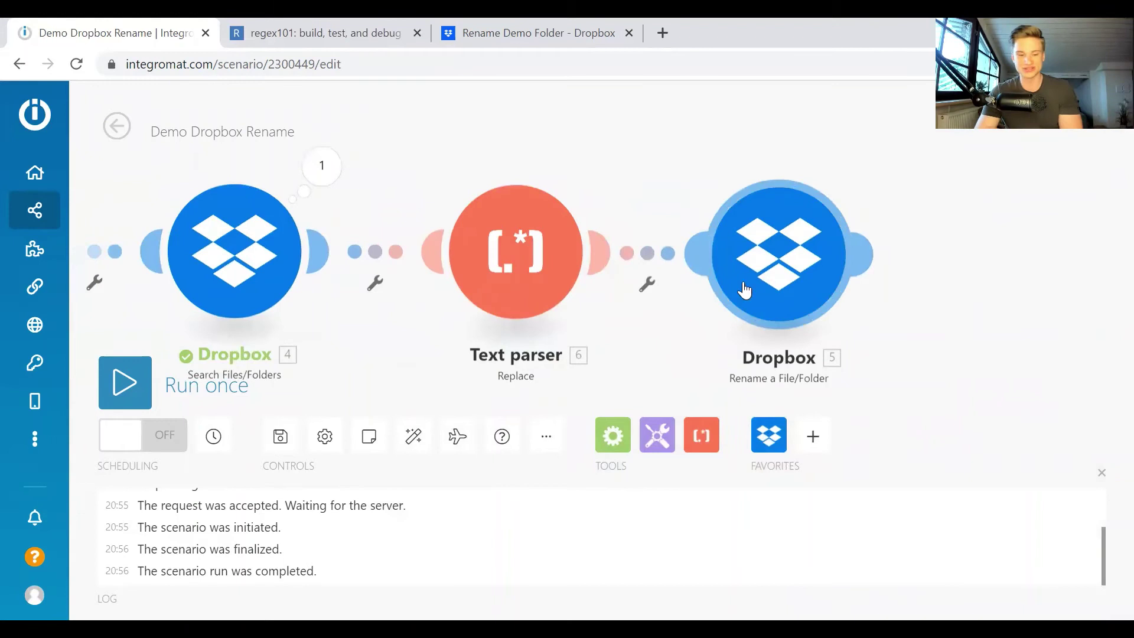
Run the three-module scenario once, then check the renamed folders in the Dropbox demo folder.
{"action": "left_click_drag", "start_coordinate": [915, 317], "coordinate": [1072, 293]}
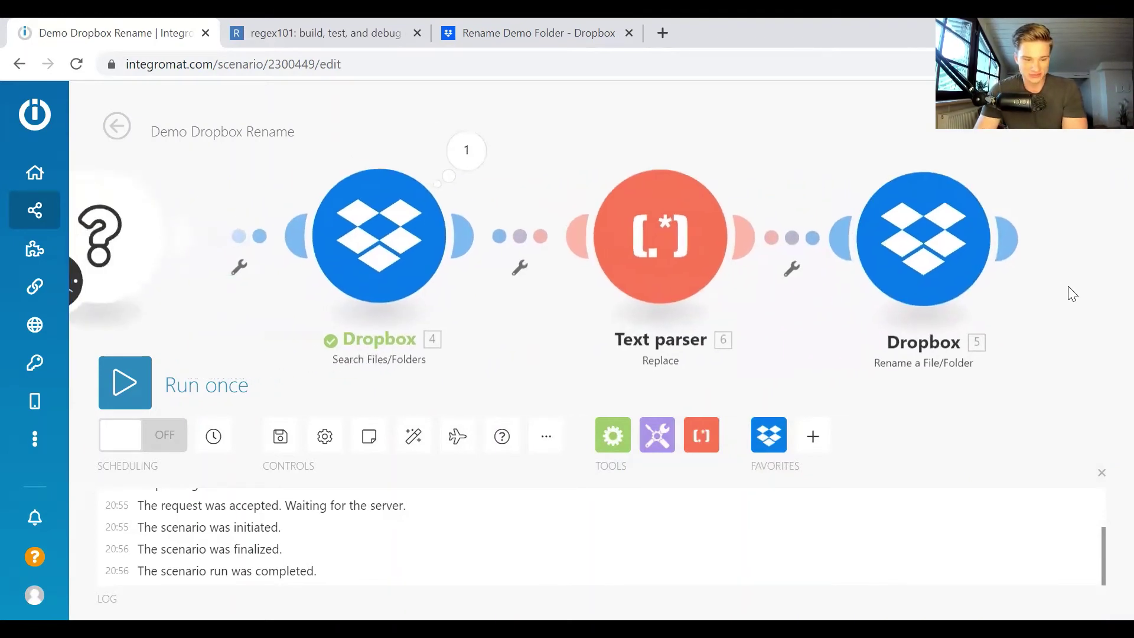
{"action": "left_click_drag", "start_coordinate": [815, 306], "coordinate": [822, 357]}
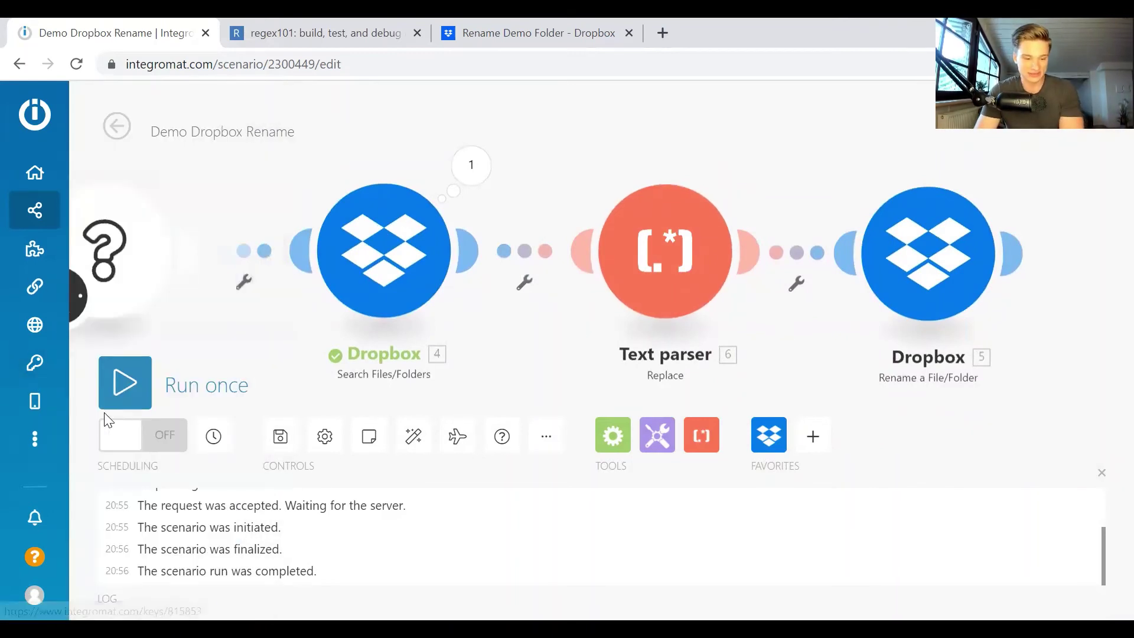
{"action": "left_click", "coordinate": [127, 389]}
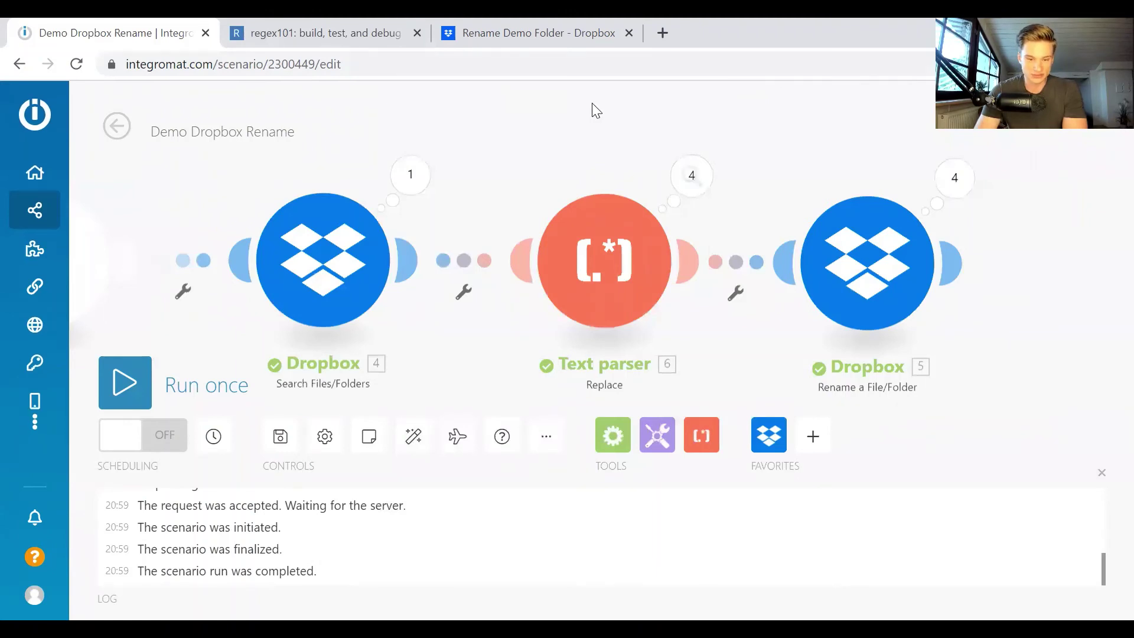
{"action": "left_click", "coordinate": [590, 46]}
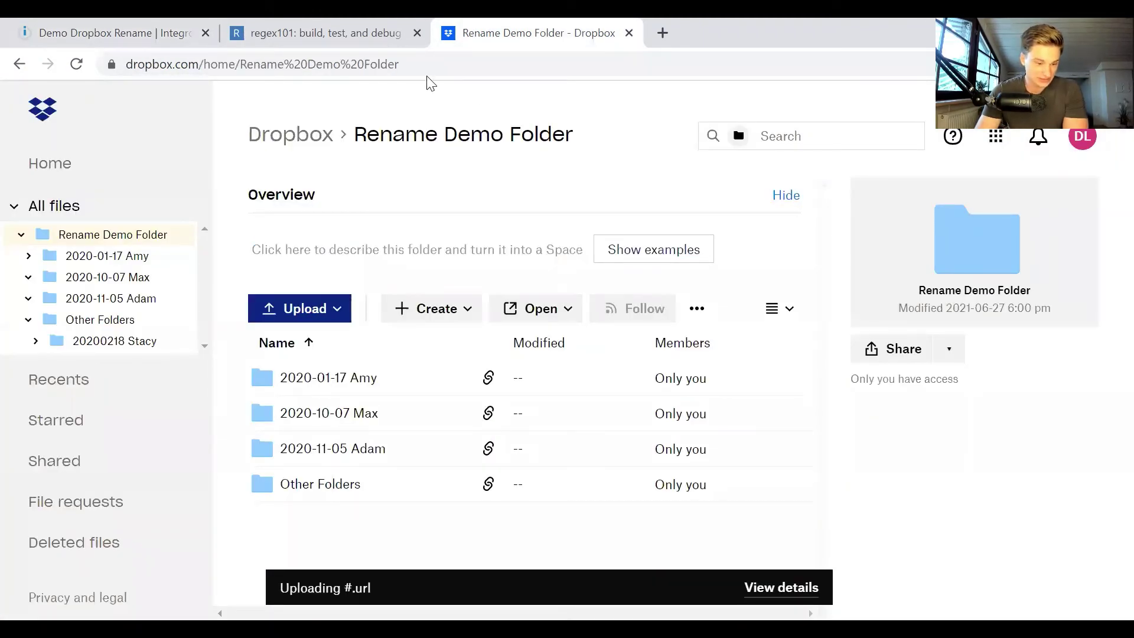
Open Other Folders to confirm the nested Stacy folder now reads 2020-02-18 Stacy.
{"action": "left_click", "coordinate": [106, 320]}
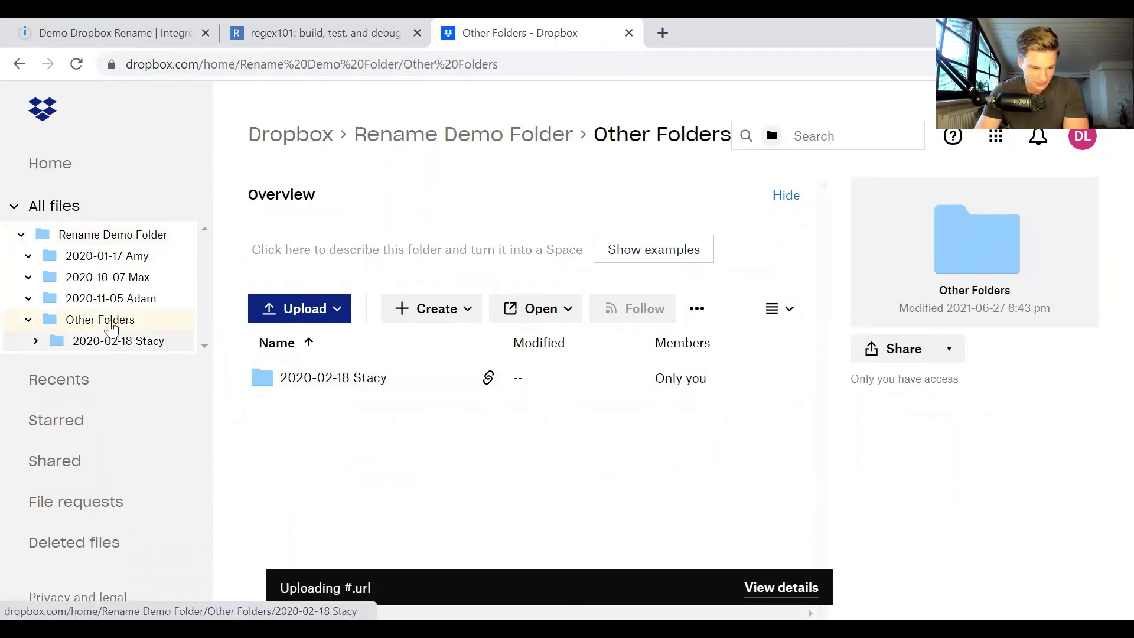
{"action": "left_click", "coordinate": [112, 234]}
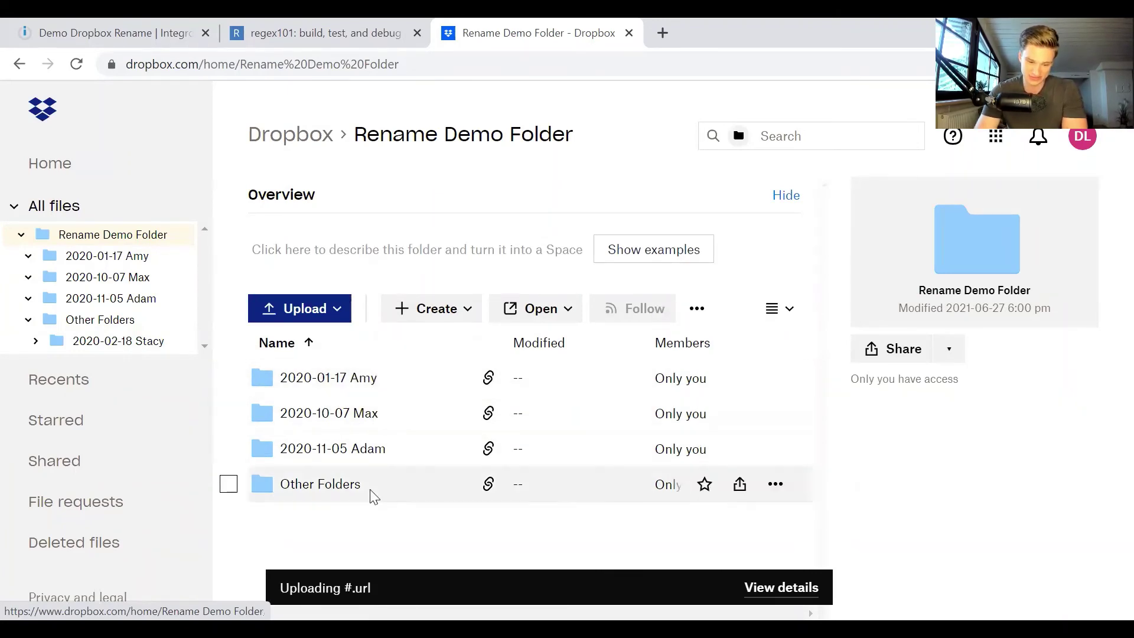
{"action": "left_click", "coordinate": [324, 488]}
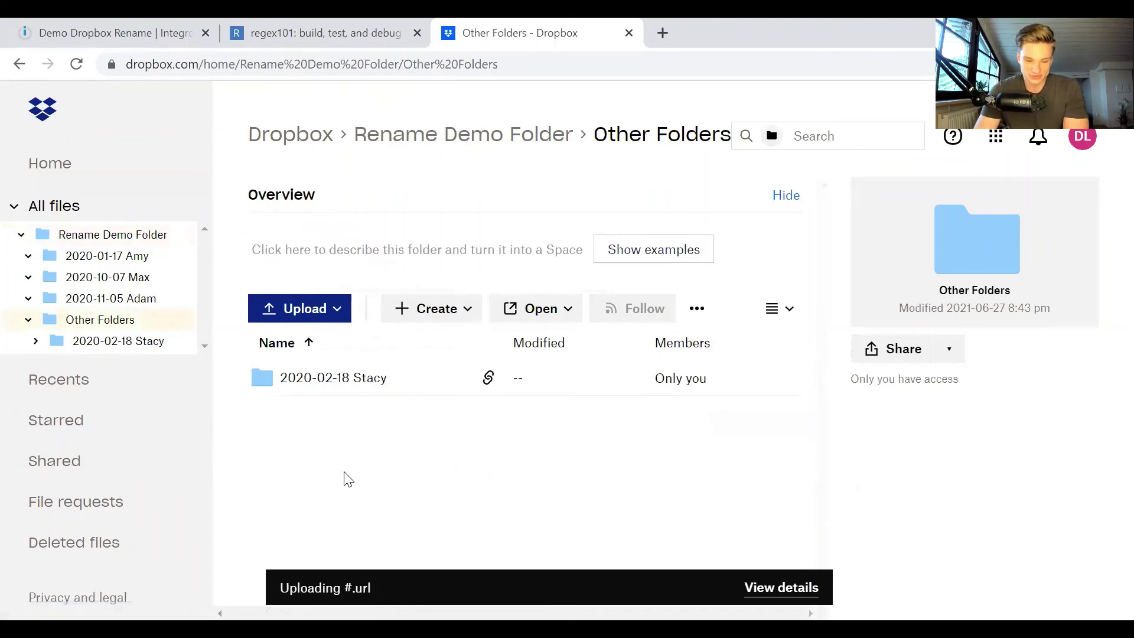